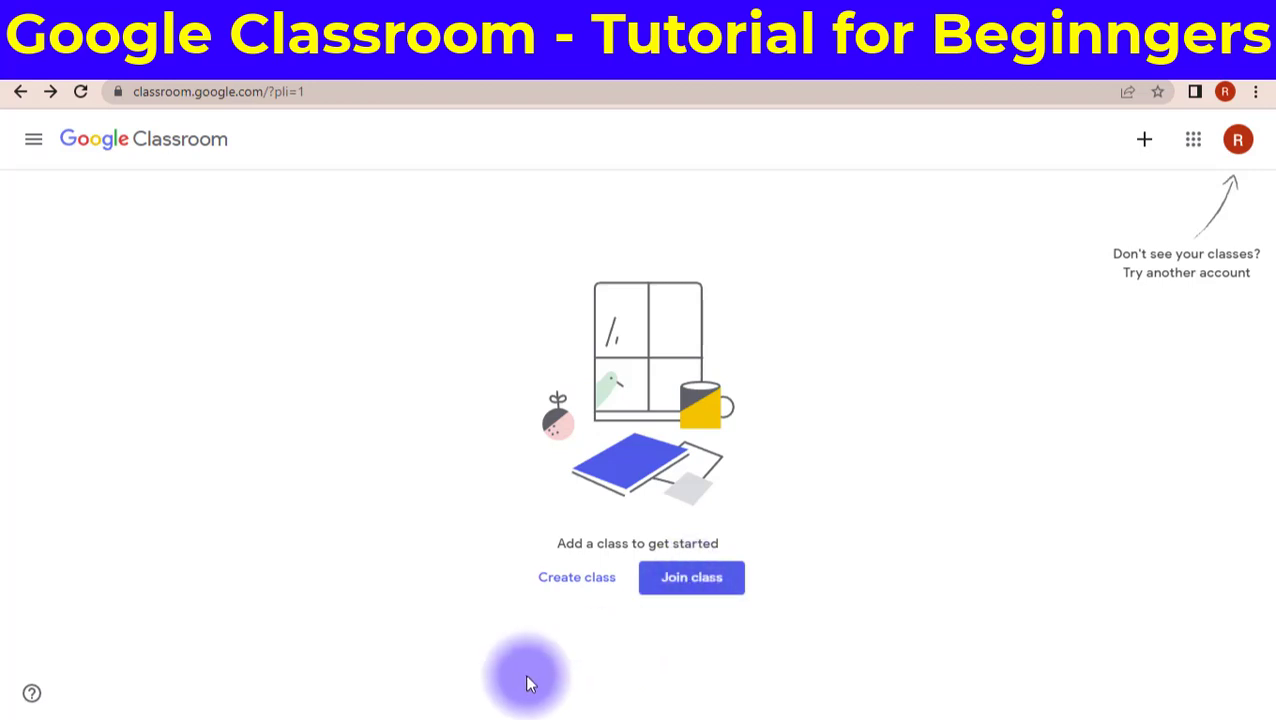
Step: Start creating a new class and accept the notice about not using Classroom at a school or university with students
left_click(590, 592)
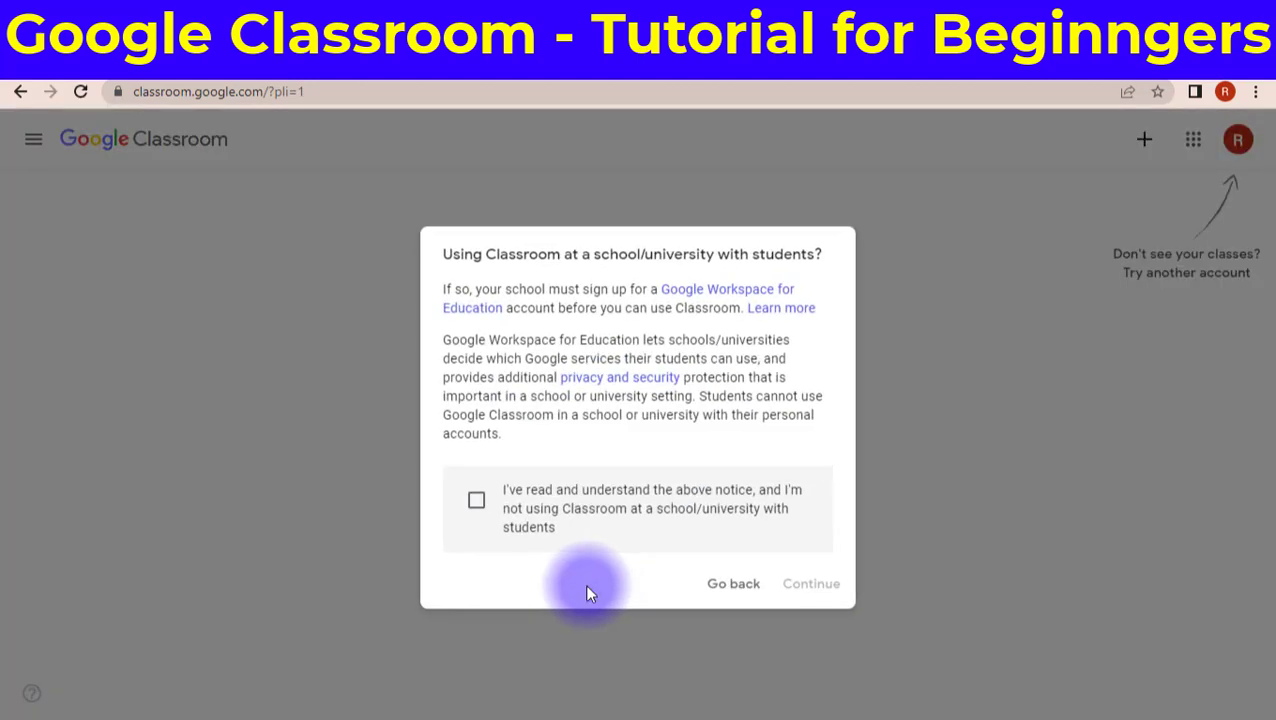
left_click(477, 501)
left_click(828, 588)
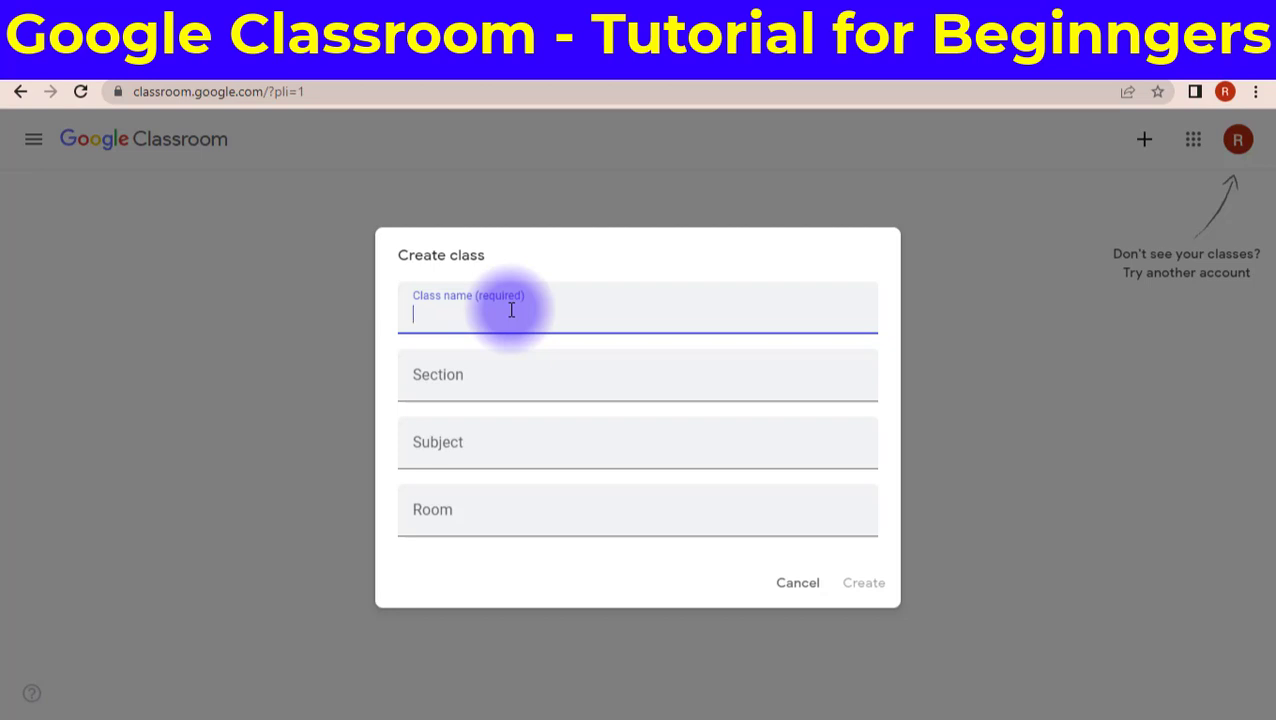
Step: Create the class with name 8, section A and subject Science, leaving the room blank
type("8")
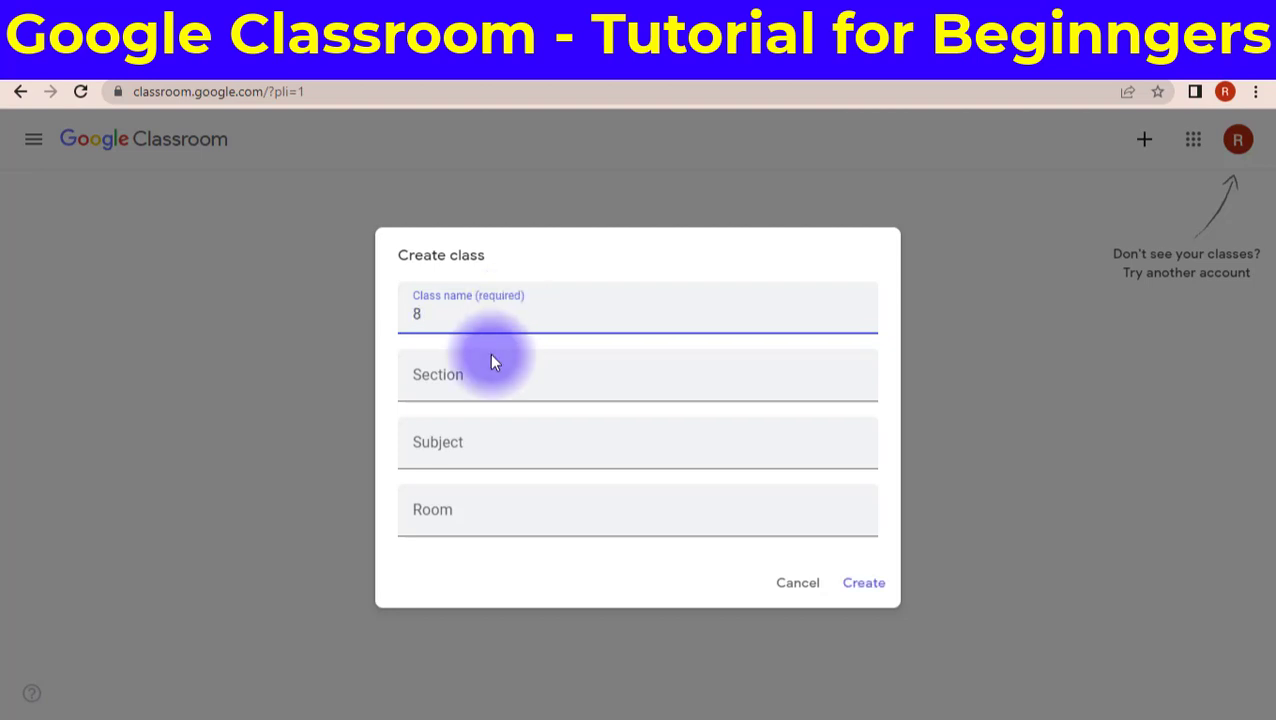
left_click(480, 388)
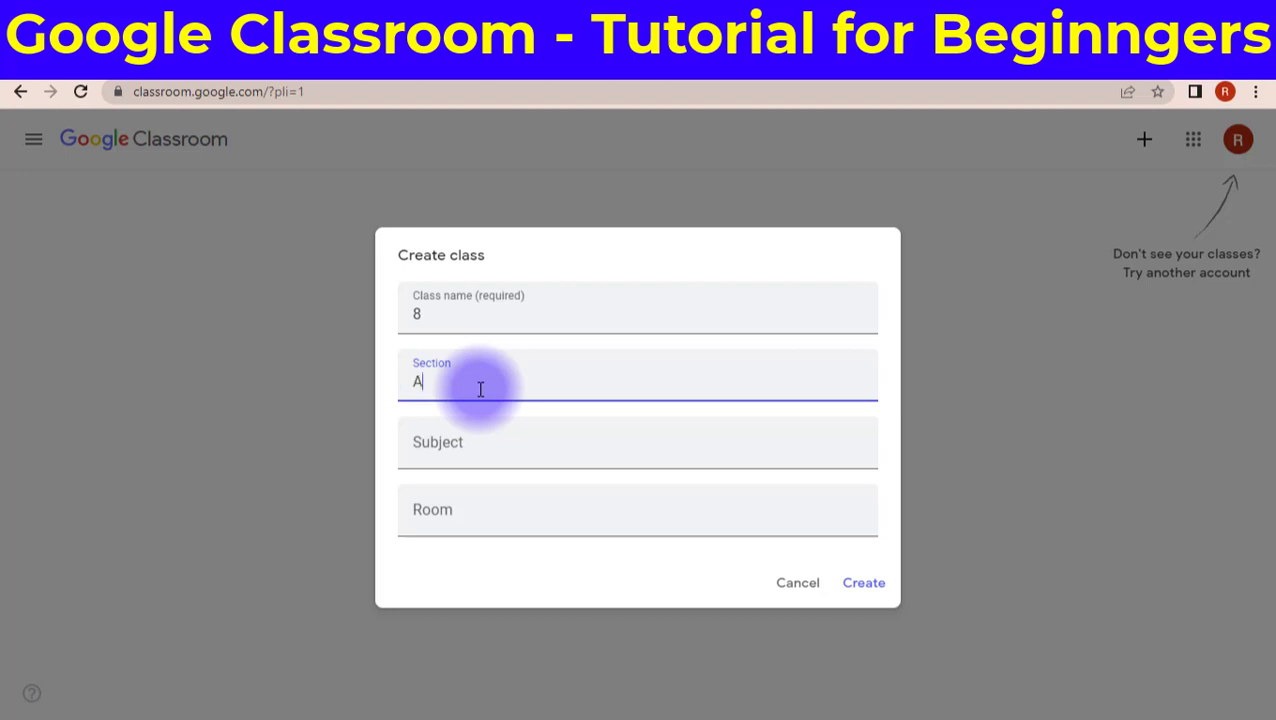
left_click(466, 455)
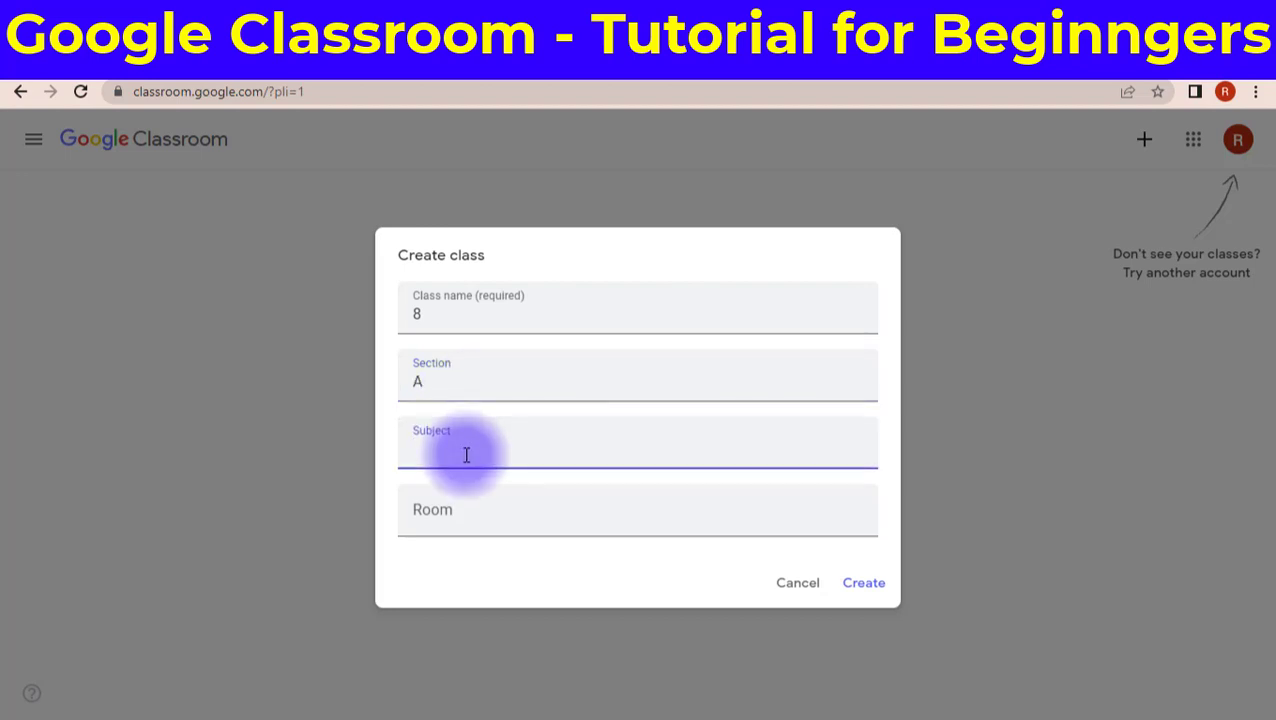
type("SCIEN")
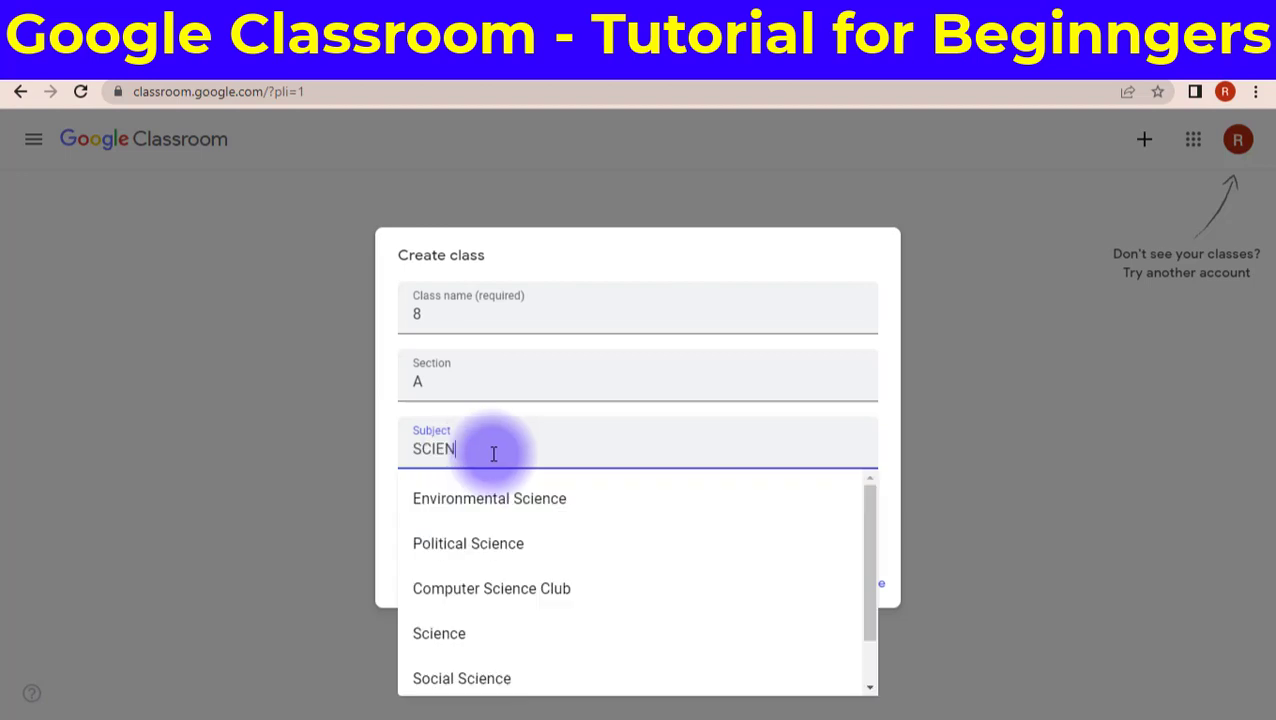
scroll(530, 520, "down", 1)
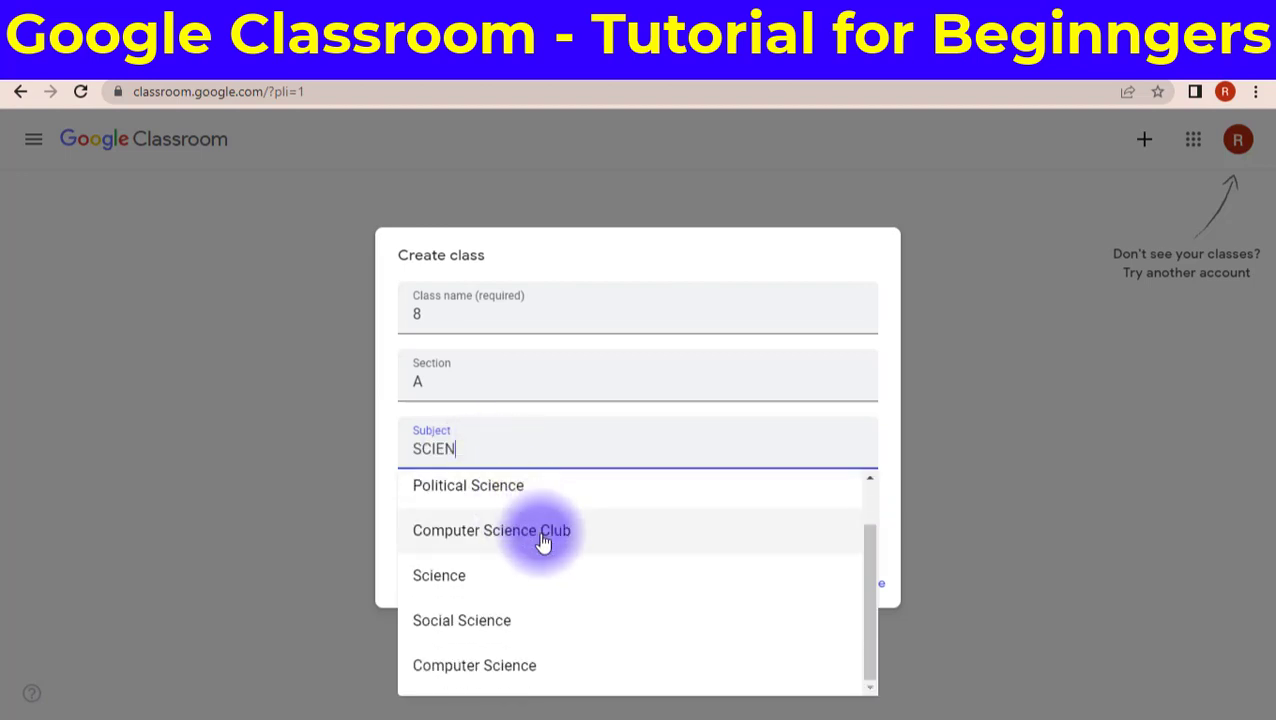
left_click(519, 597)
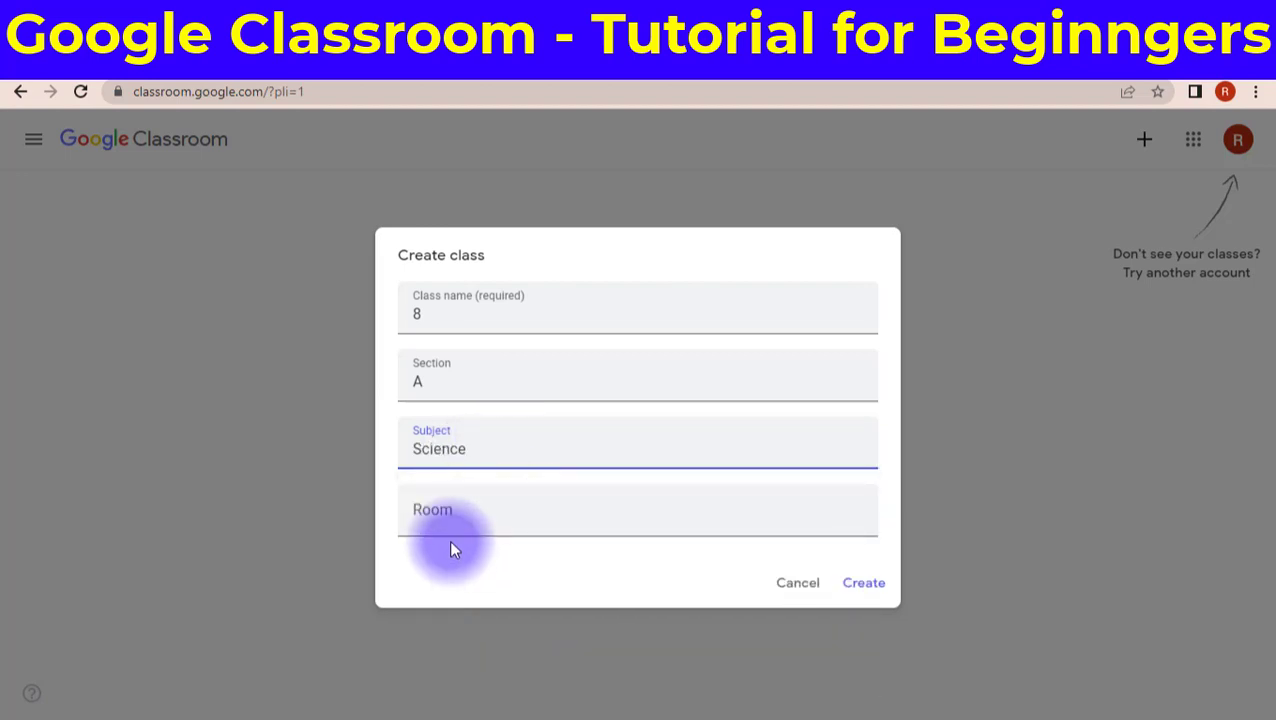
left_click(463, 515)
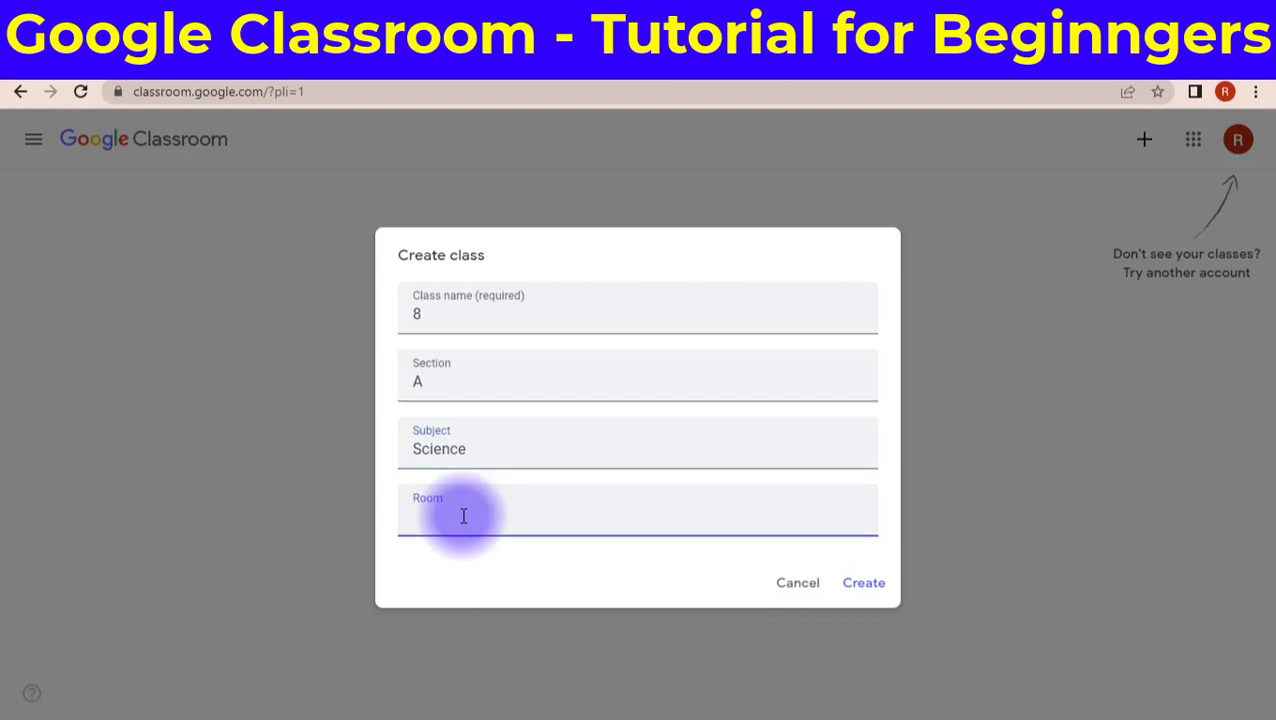
left_click(866, 585)
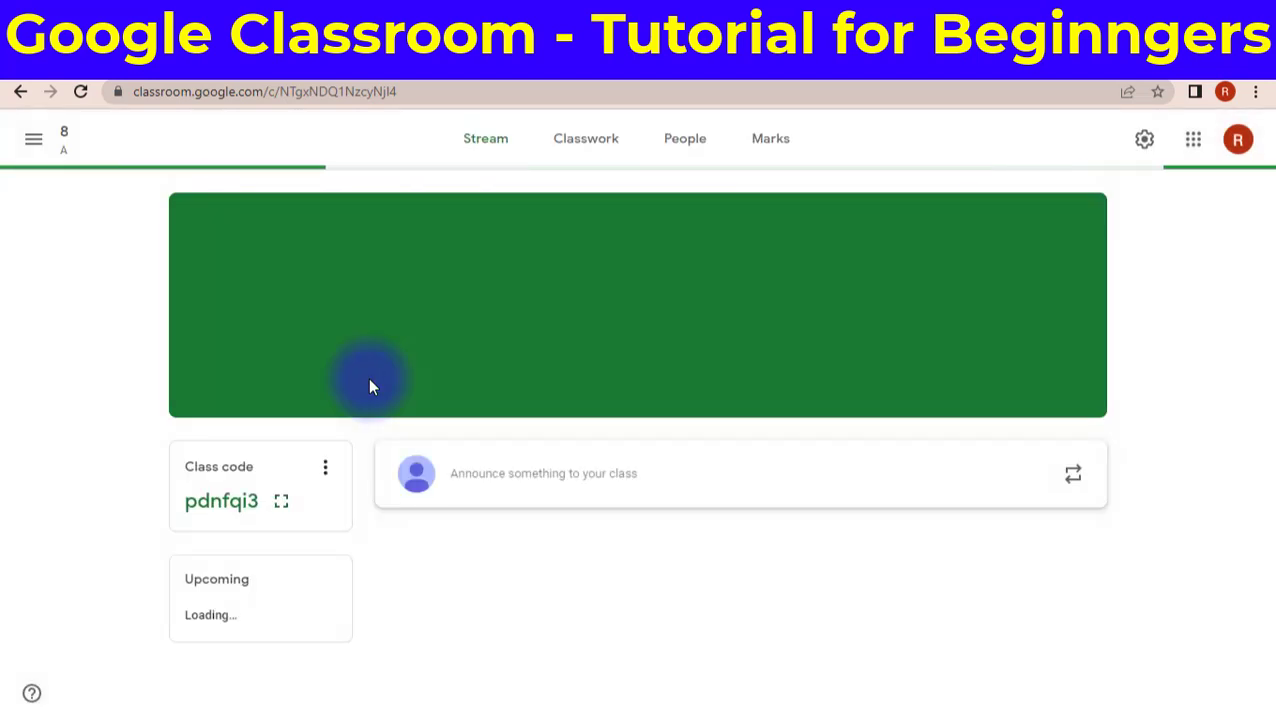
Step: Open the class's appearance customisation and try the purple theme colour followed by pink
scroll(1131, 486, "down", 1)
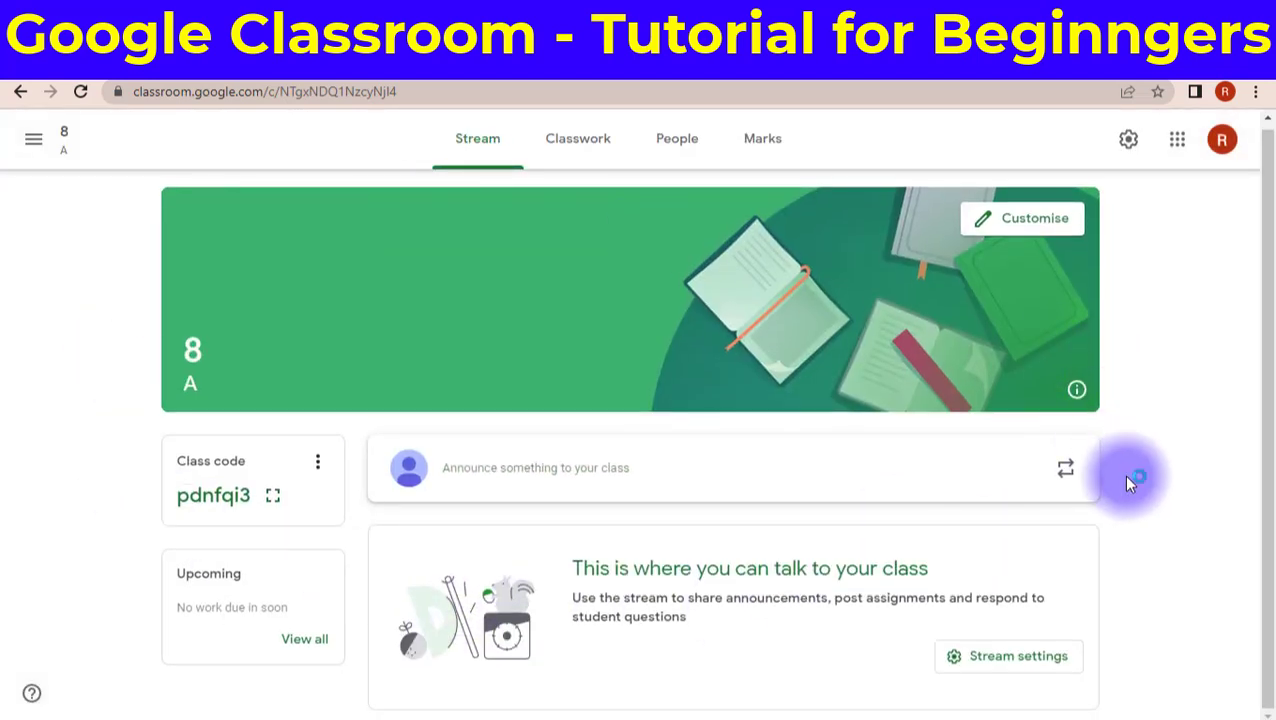
scroll(1122, 475, "up", 1)
left_click(1040, 230)
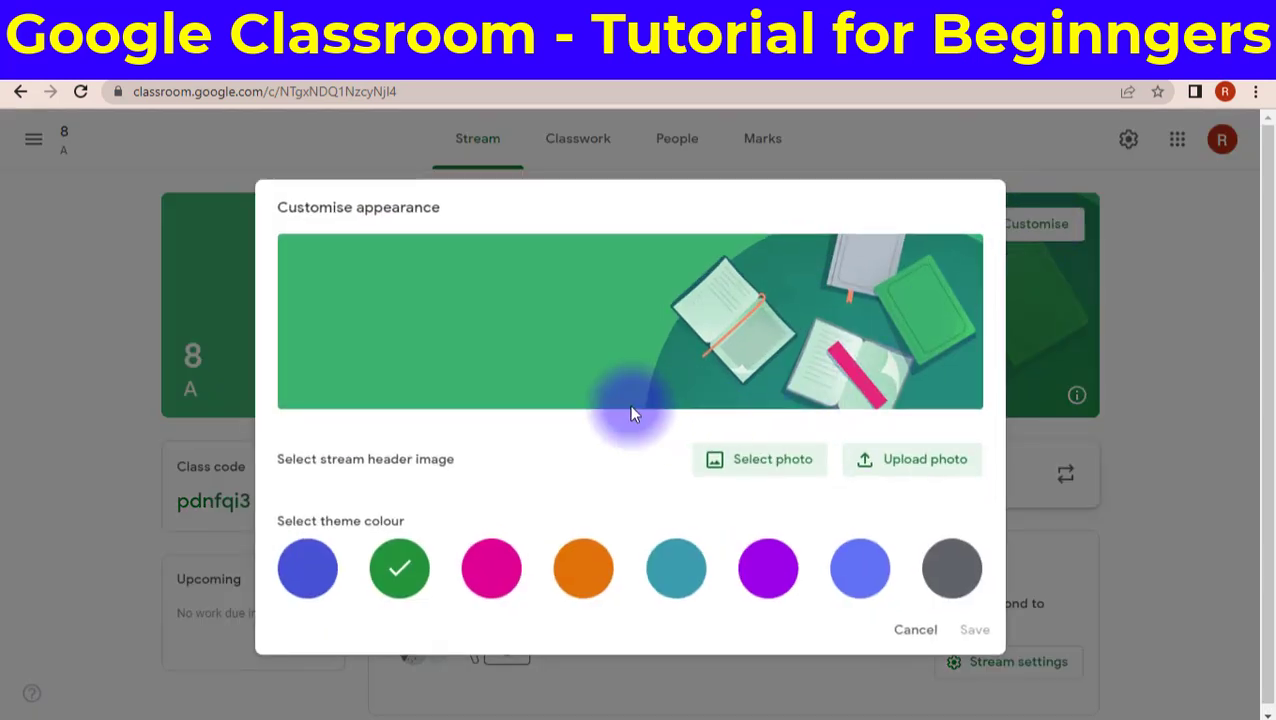
left_click(764, 585)
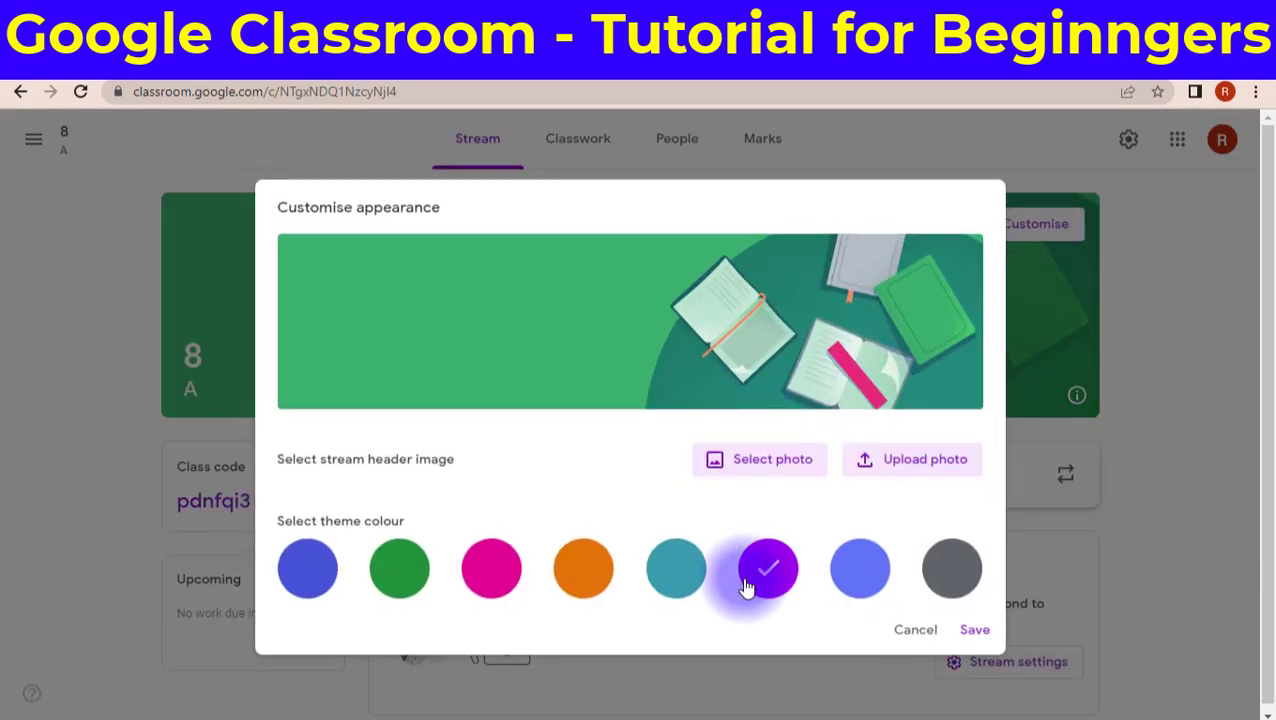
left_click(480, 583)
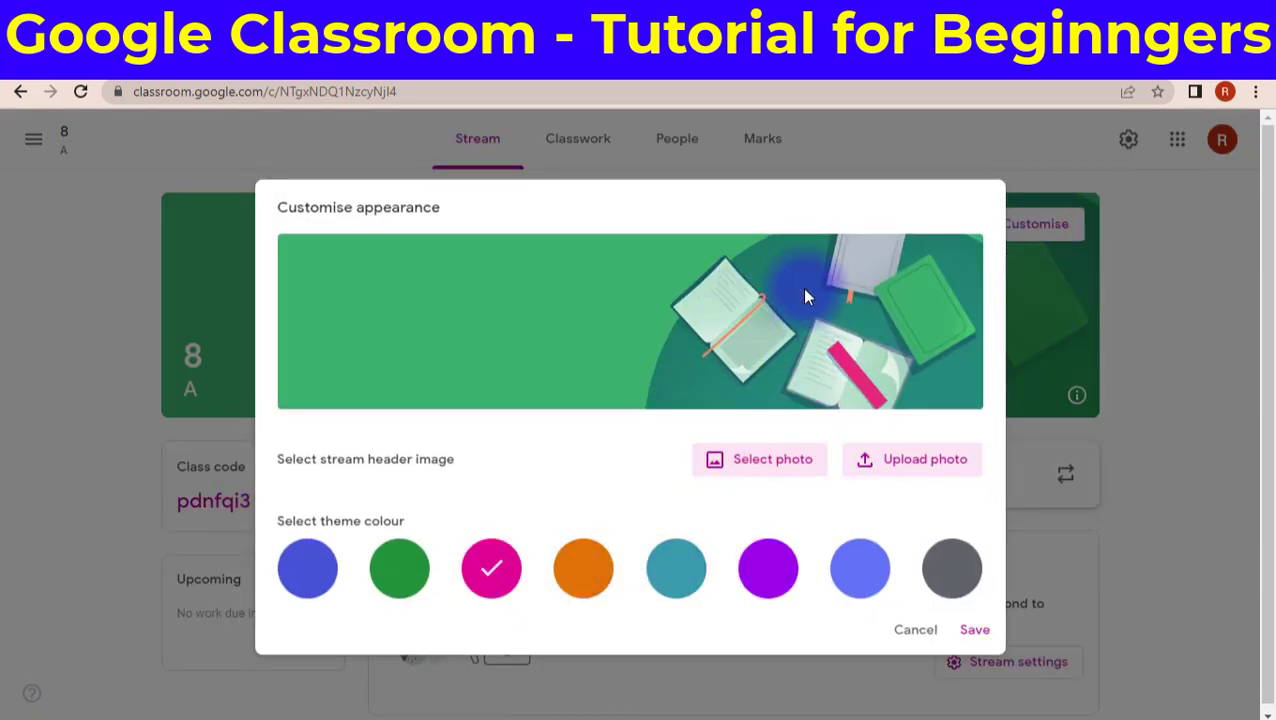
Step: Set the stream header to the green pea-pod and DNA image from the Maths & Science themes and save the appearance
left_click(787, 465)
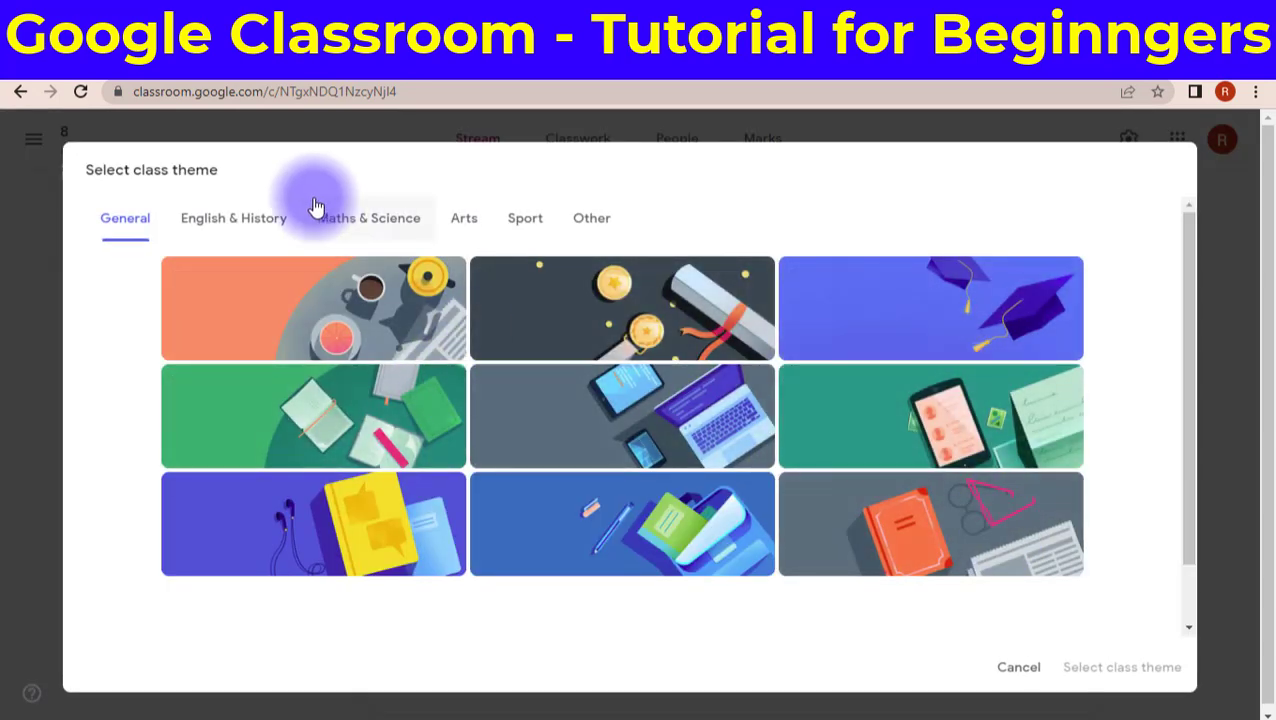
left_click(250, 228)
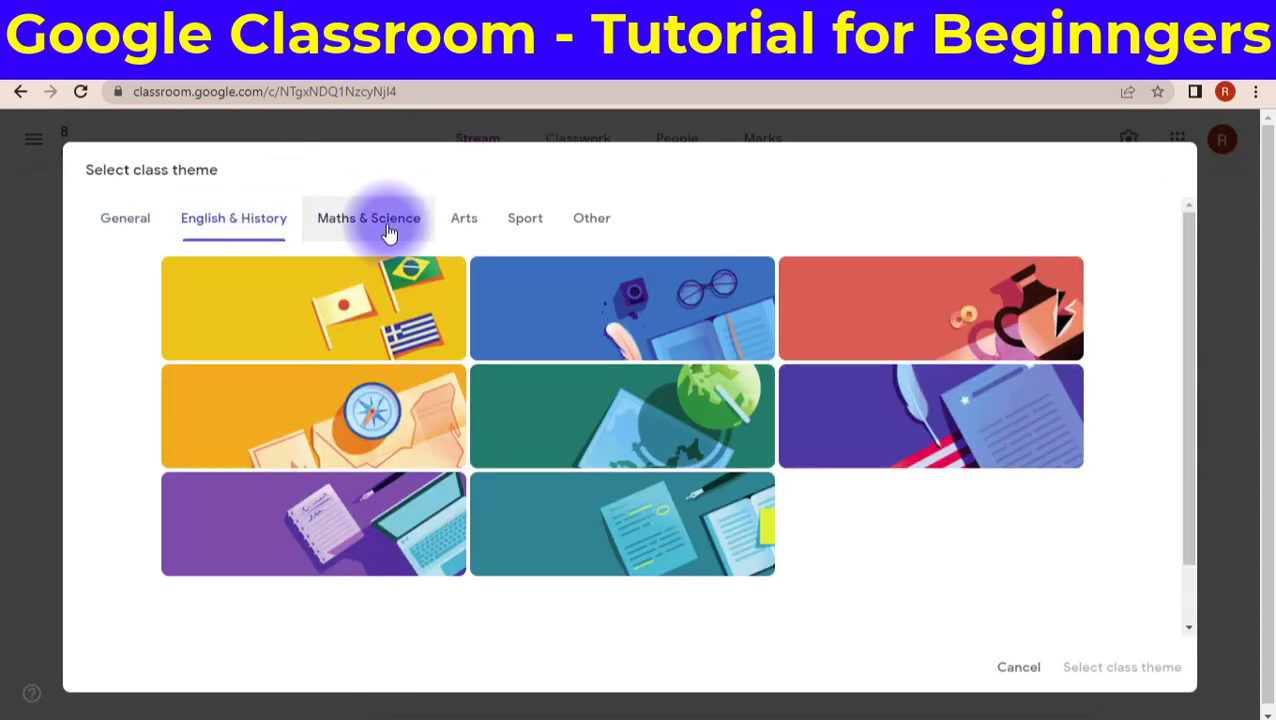
left_click(421, 212)
left_click(940, 432)
left_click(1100, 666)
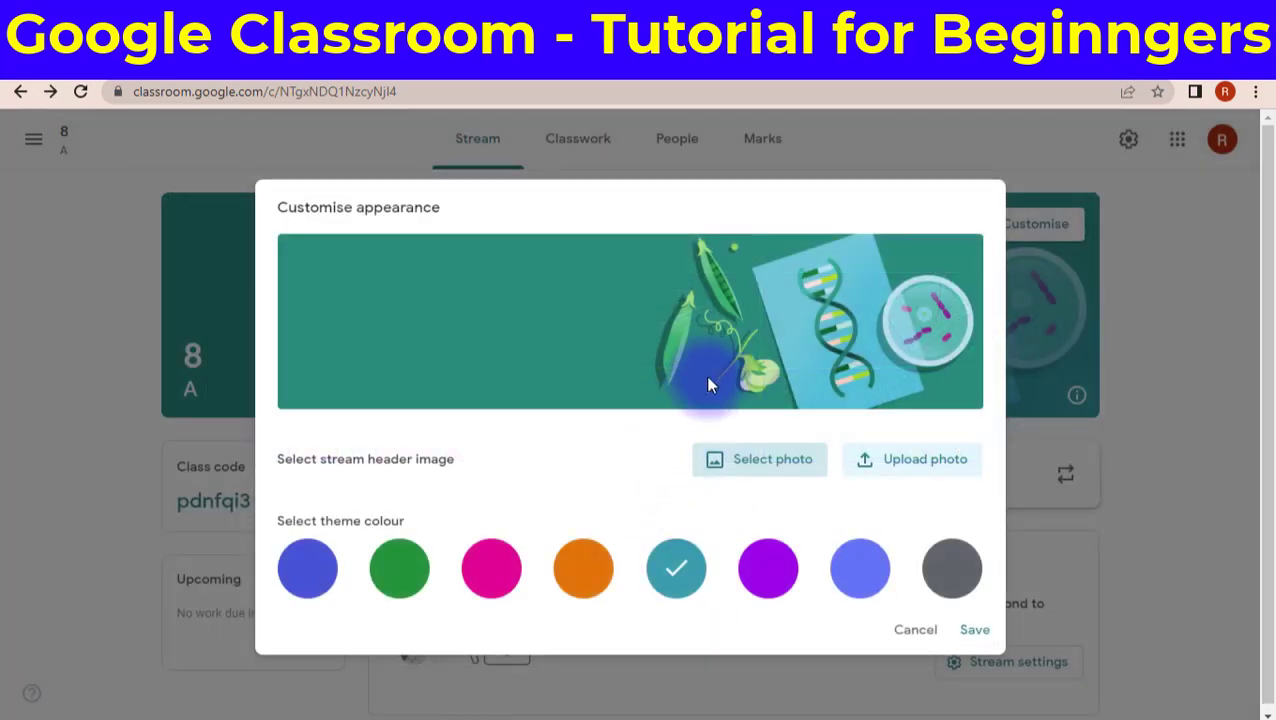
left_click(974, 630)
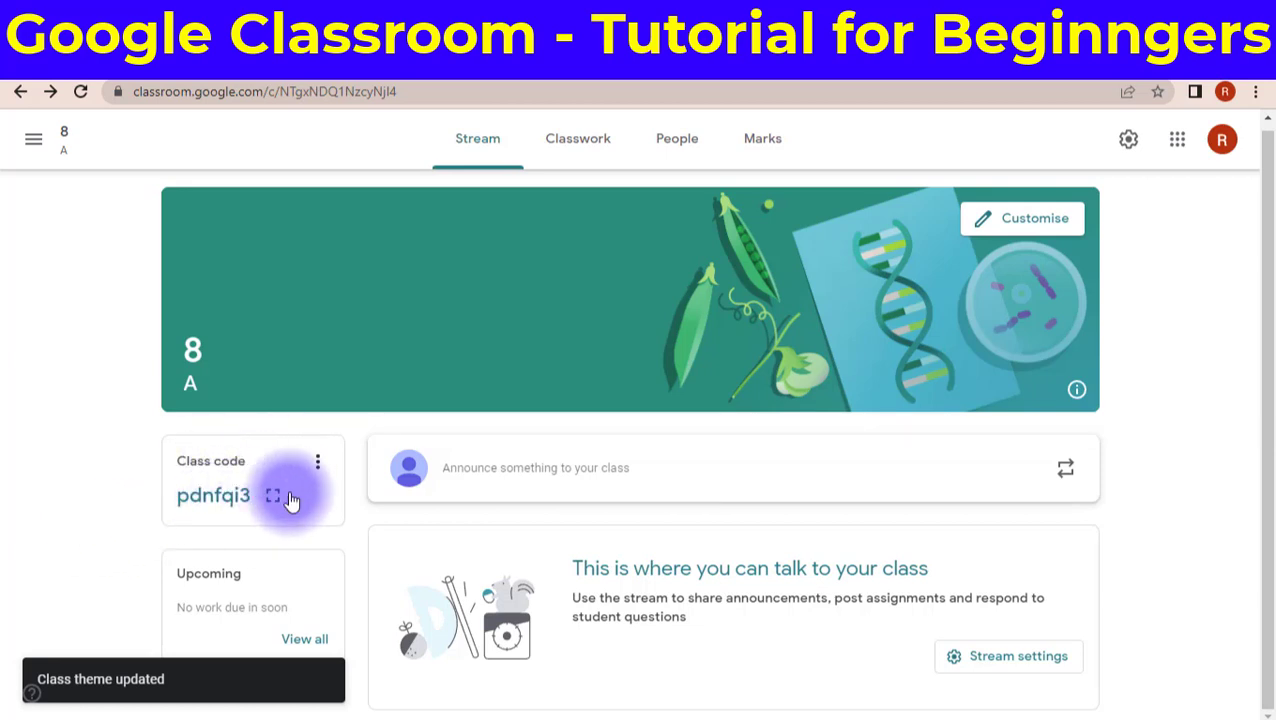
Step: Copy the class invite link, switch to WhatsApp Web, clear the B.ED chat search and open the second pinned contact's chat
left_click(318, 463)
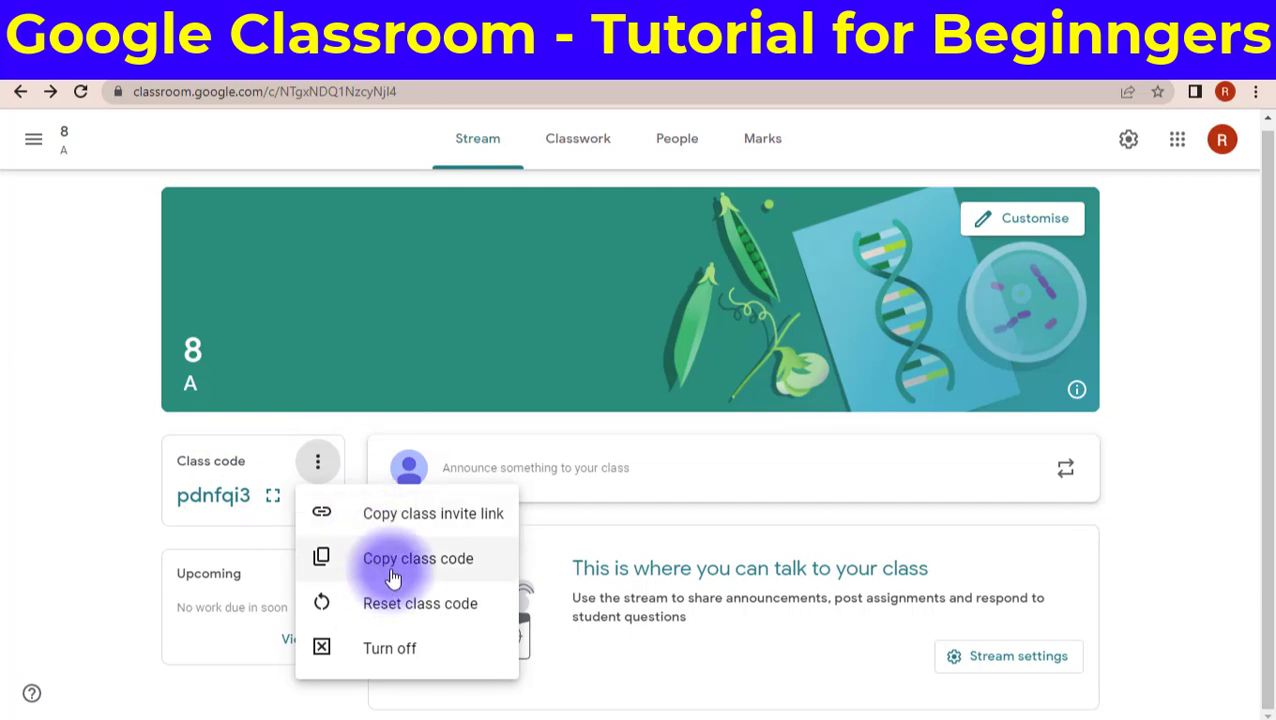
left_click(369, 518)
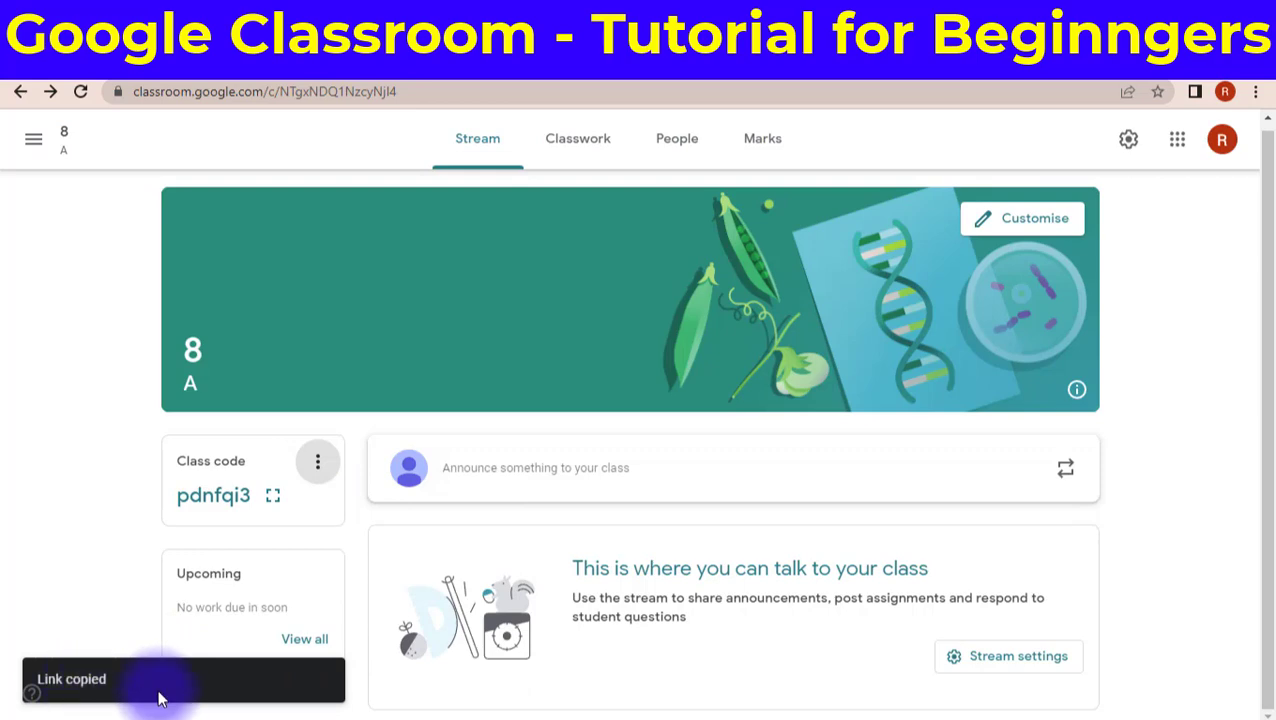
left_click(496, 716)
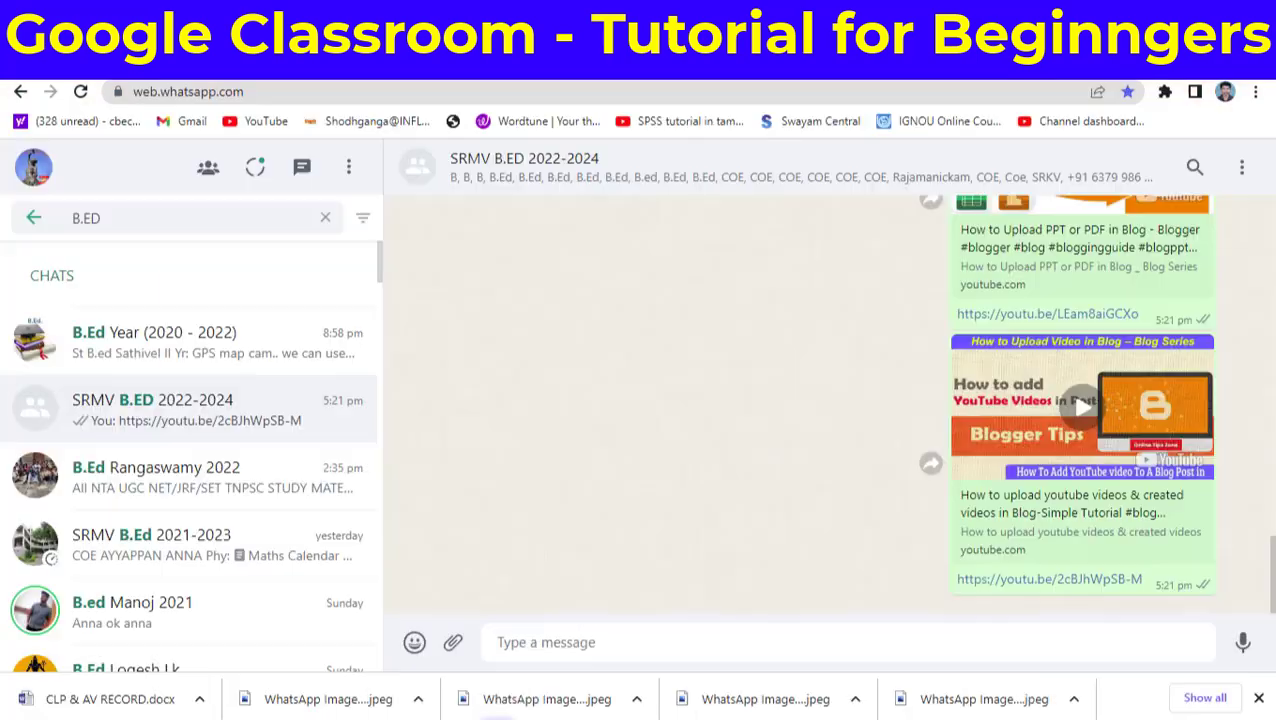
left_click(32, 220)
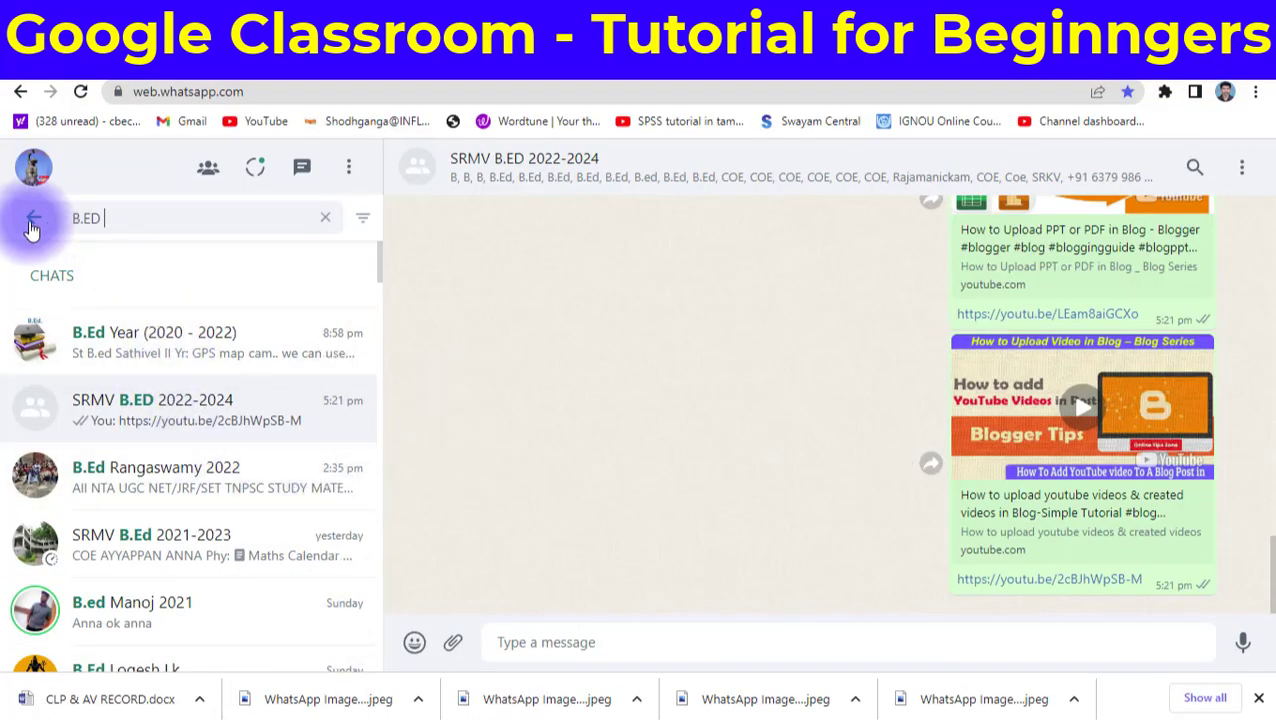
left_click(30, 222)
left_click(195, 333)
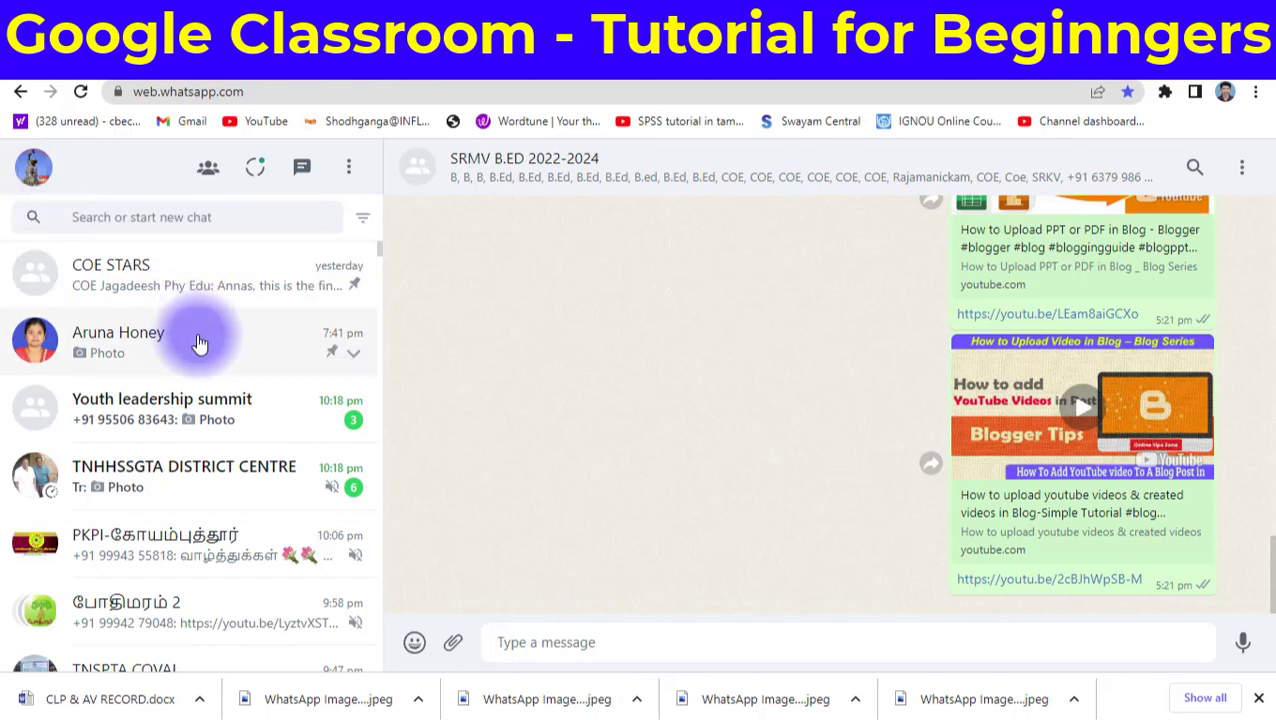
Step: Paste the copied class invite link into the contact's chat and send it
scroll(210, 400, "down", 4)
right_click(716, 643)
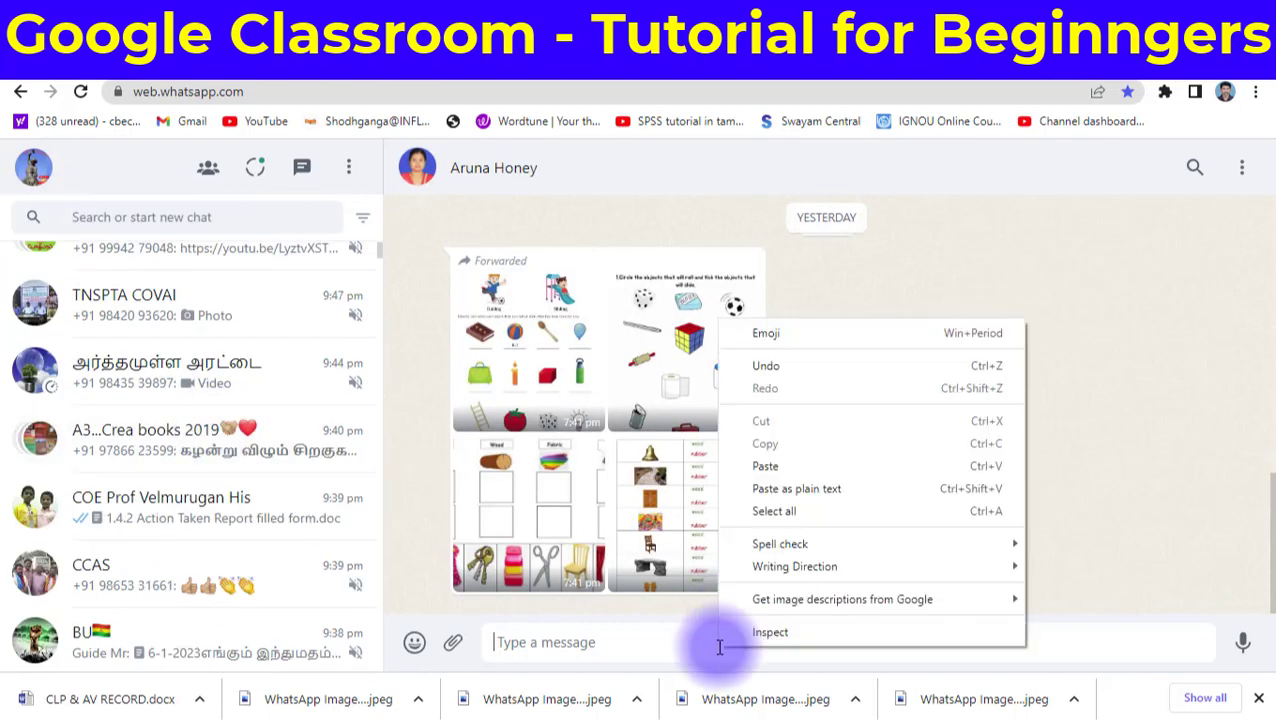
left_click(806, 466)
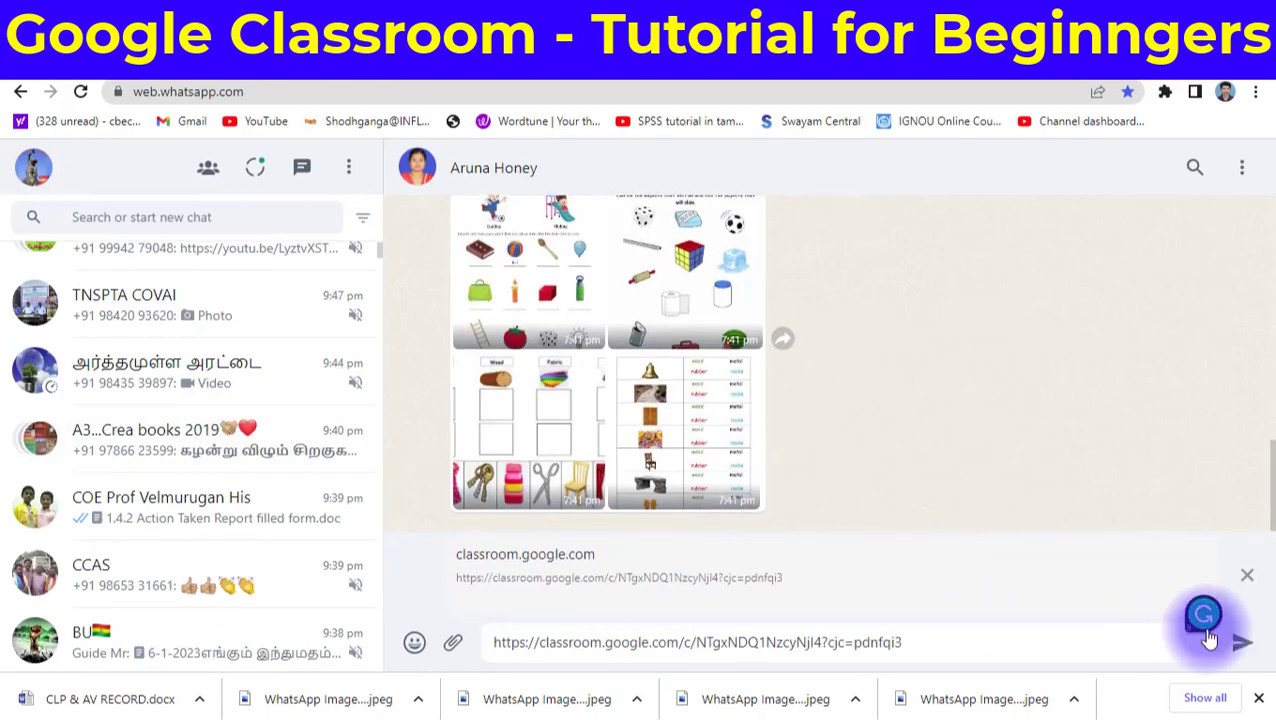
left_click(1243, 642)
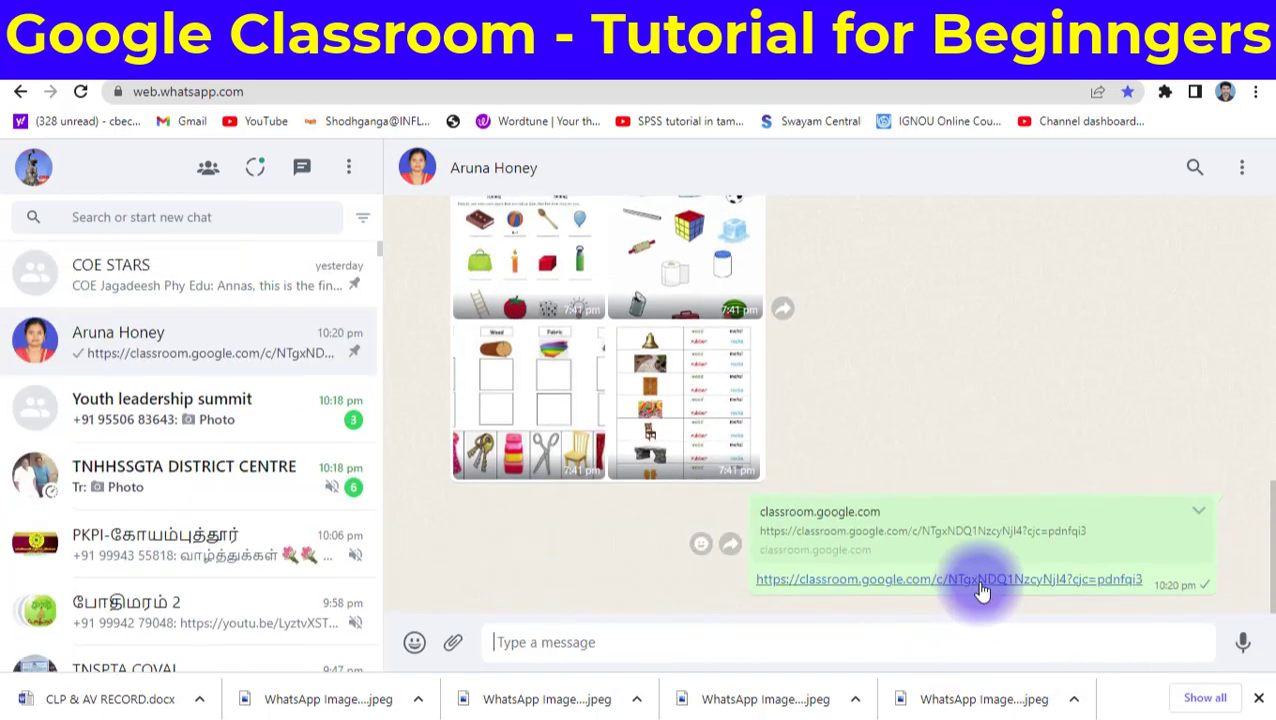
Step: Open the sent invite link, join the class as a student and dismiss the Create posts tip
left_click(981, 586)
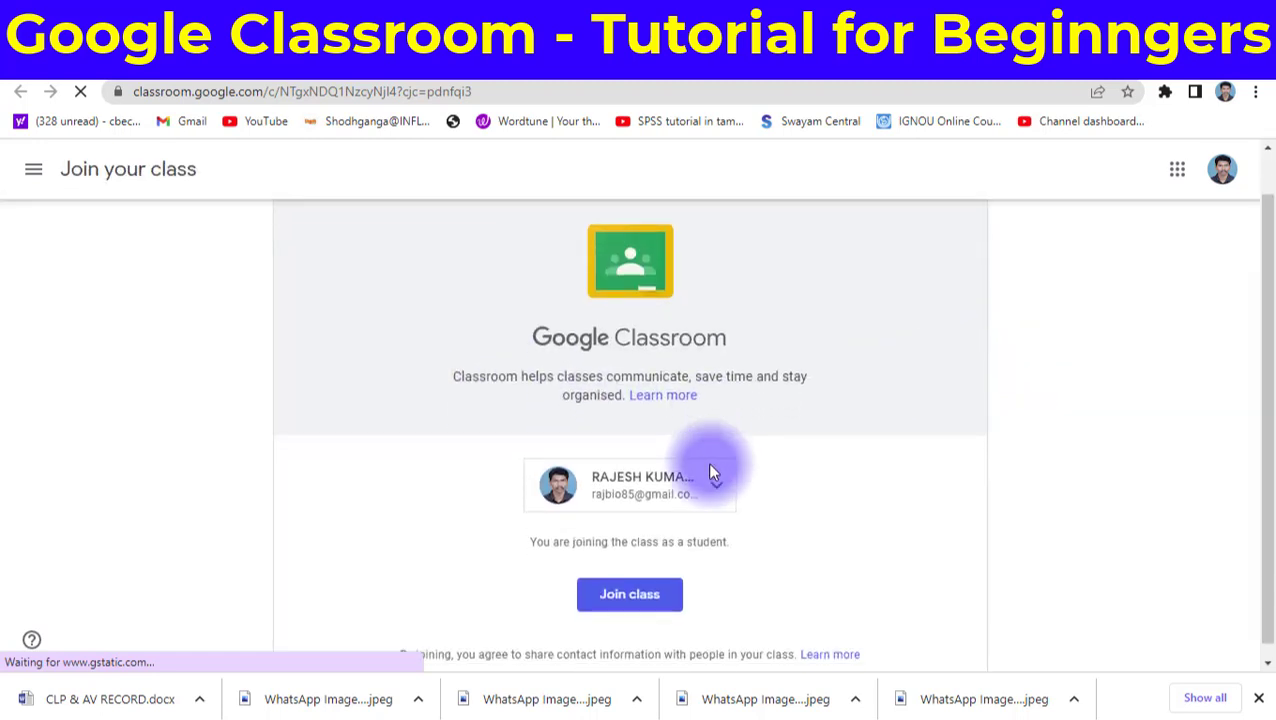
scroll(710, 466, "down", 1)
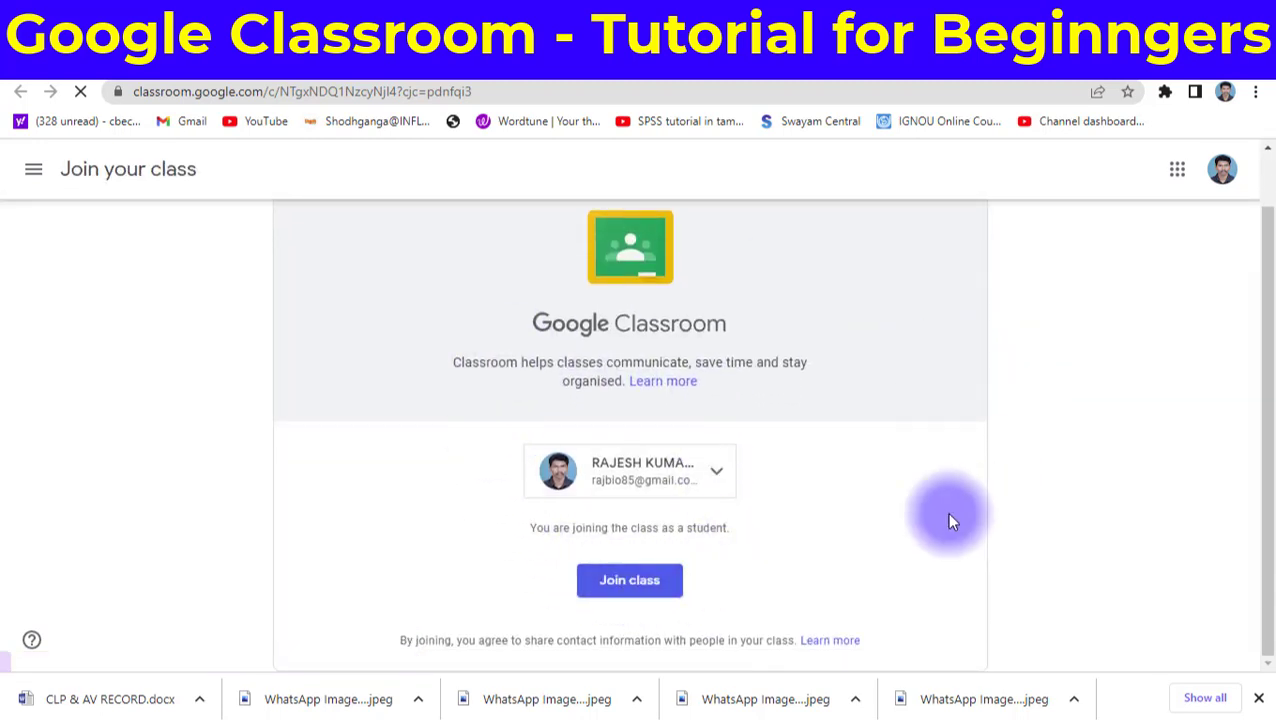
left_click(630, 588)
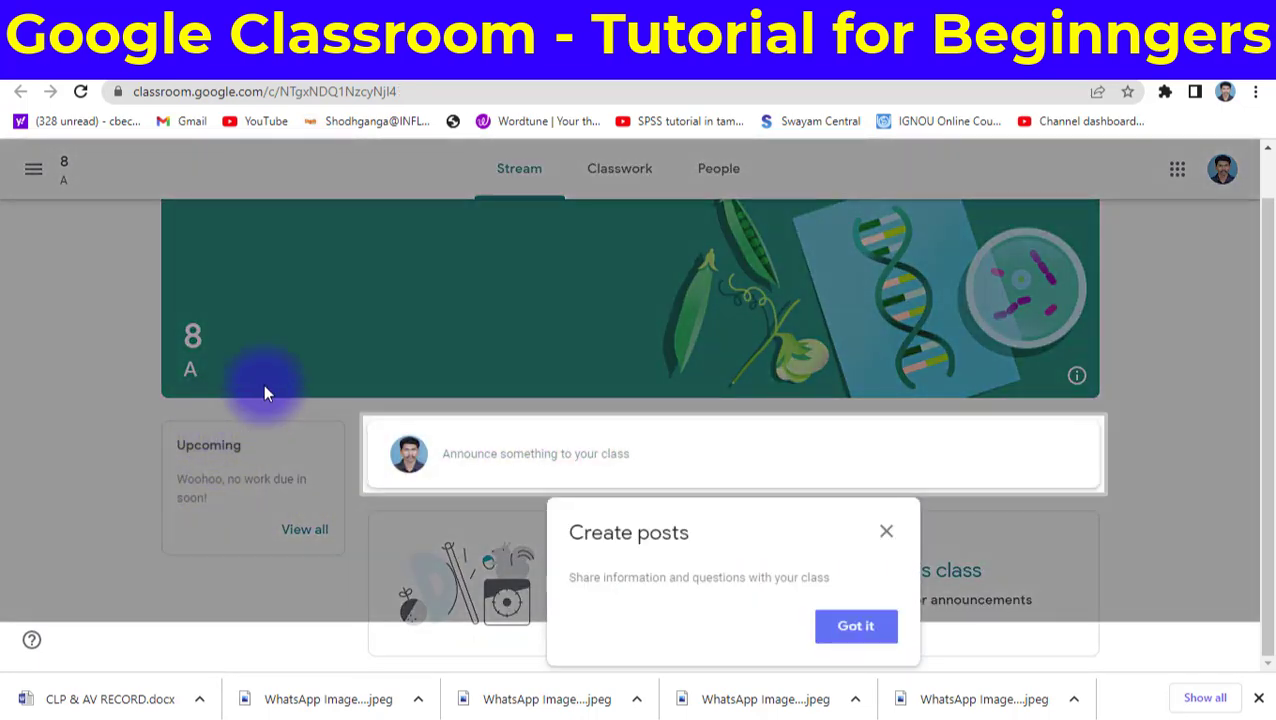
left_click(845, 626)
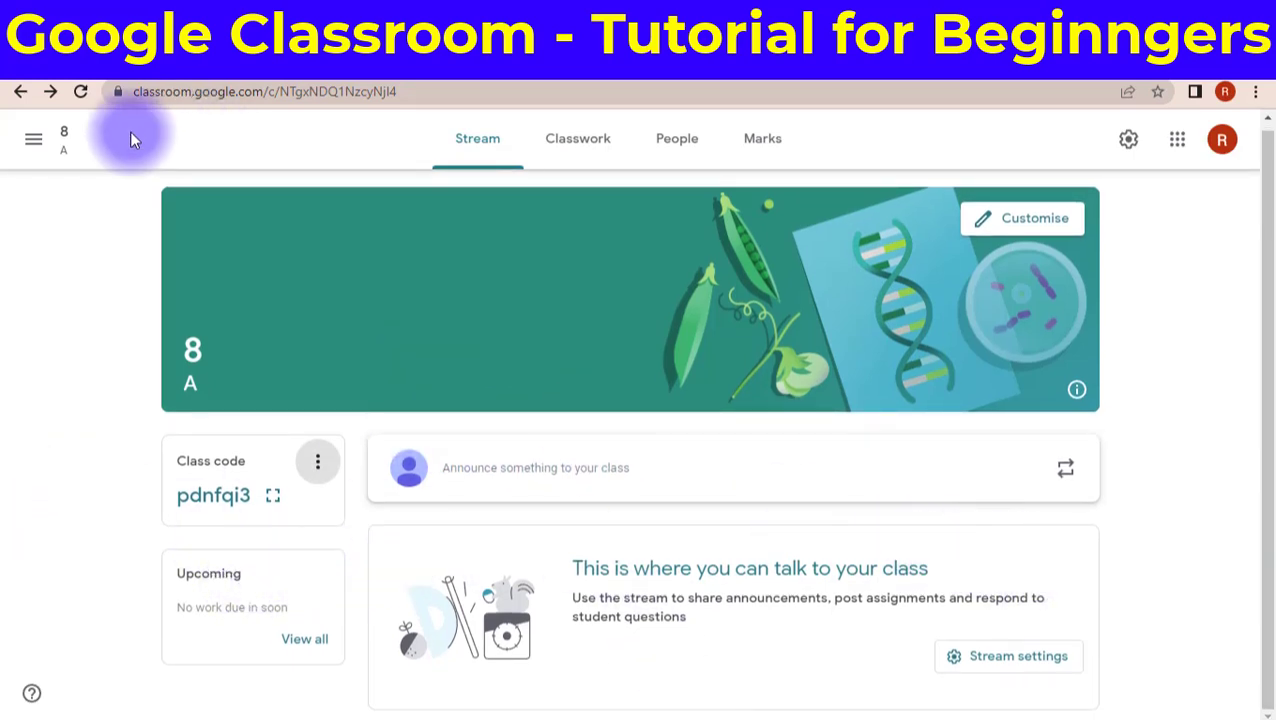
Step: Reload the class page in the teacher's account and dismiss the tips on creating and reusing announcements
left_click(79, 93)
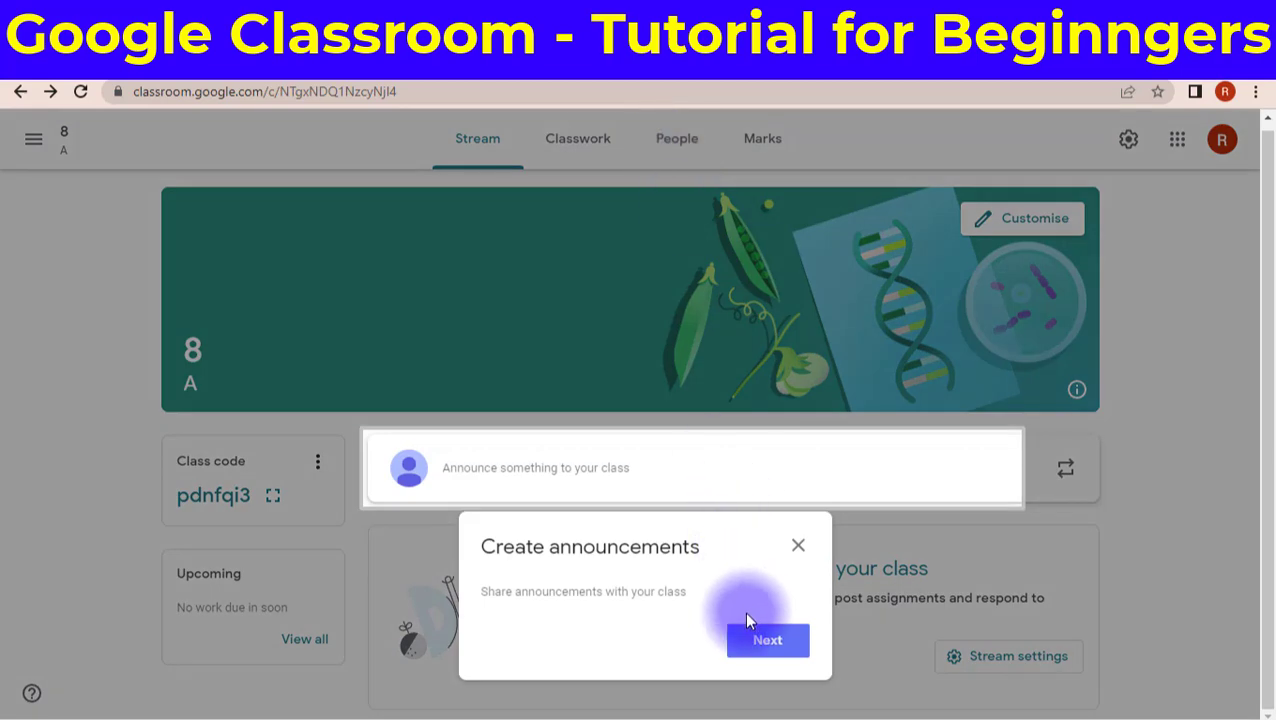
left_click(752, 624)
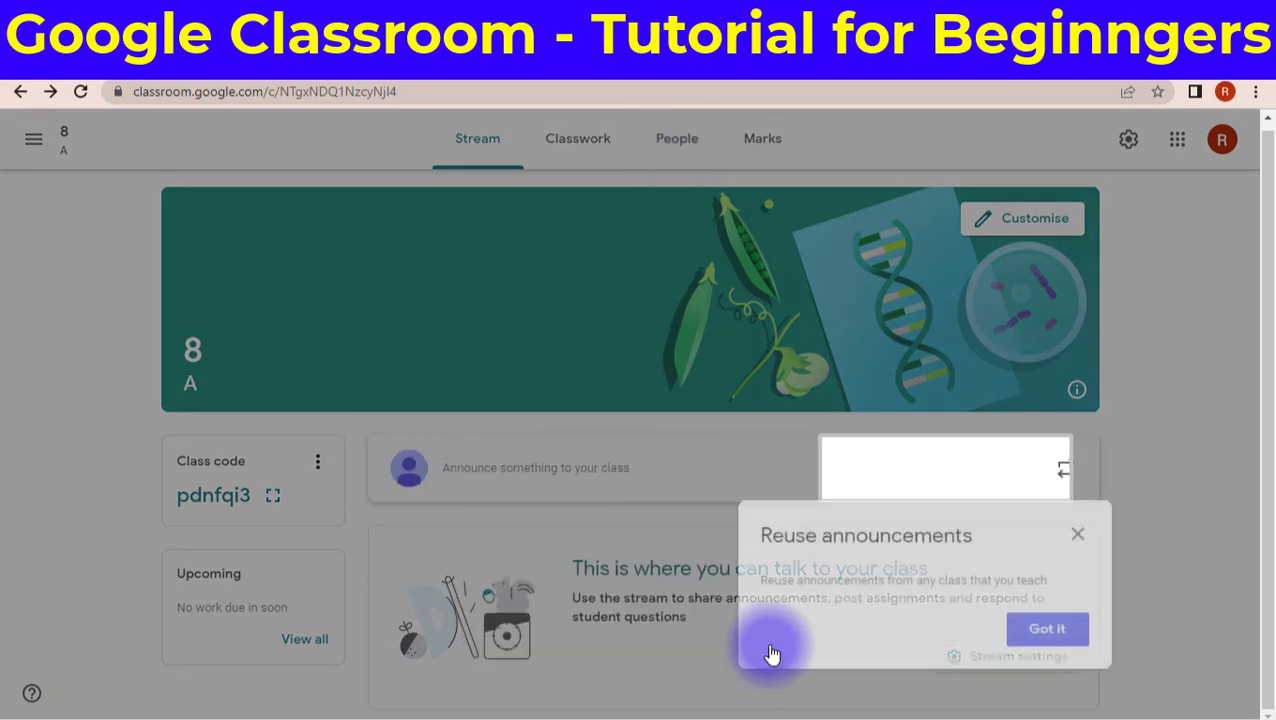
left_click(1030, 634)
Step: Check the class's list of teachers and students, dismissing the progress-tracking tip, and return to the class stream
left_click(677, 138)
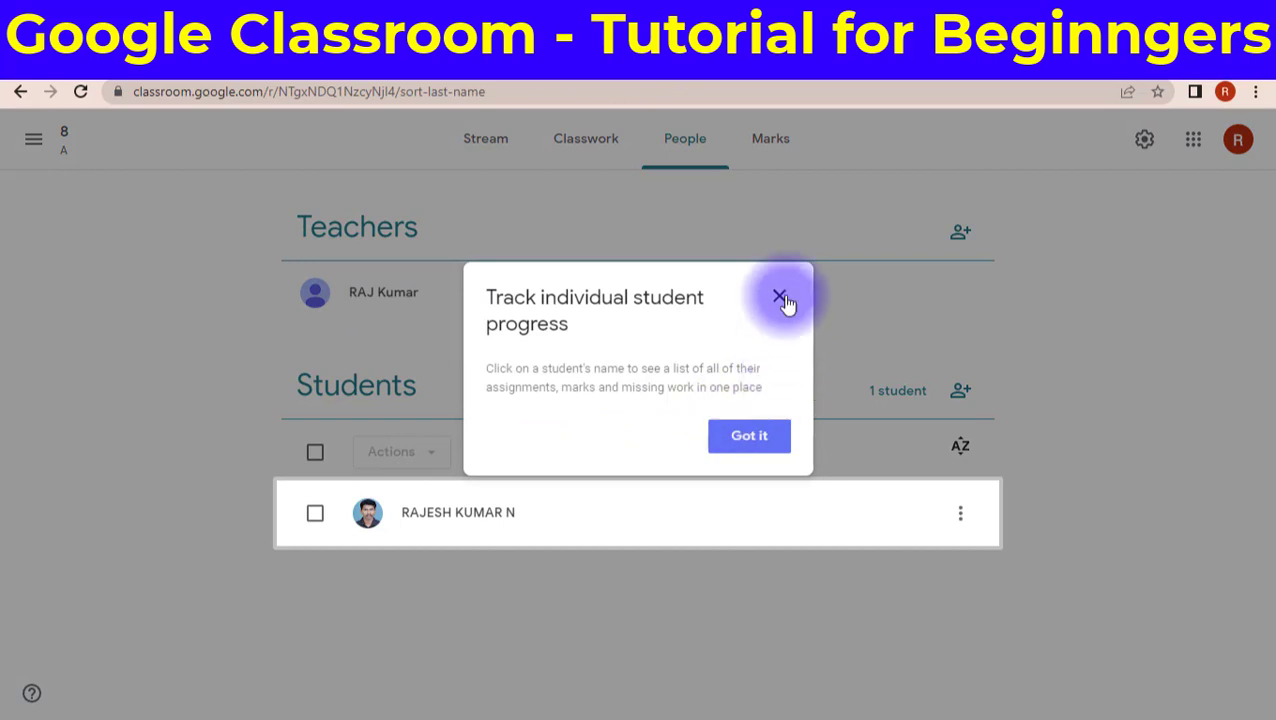
left_click(781, 298)
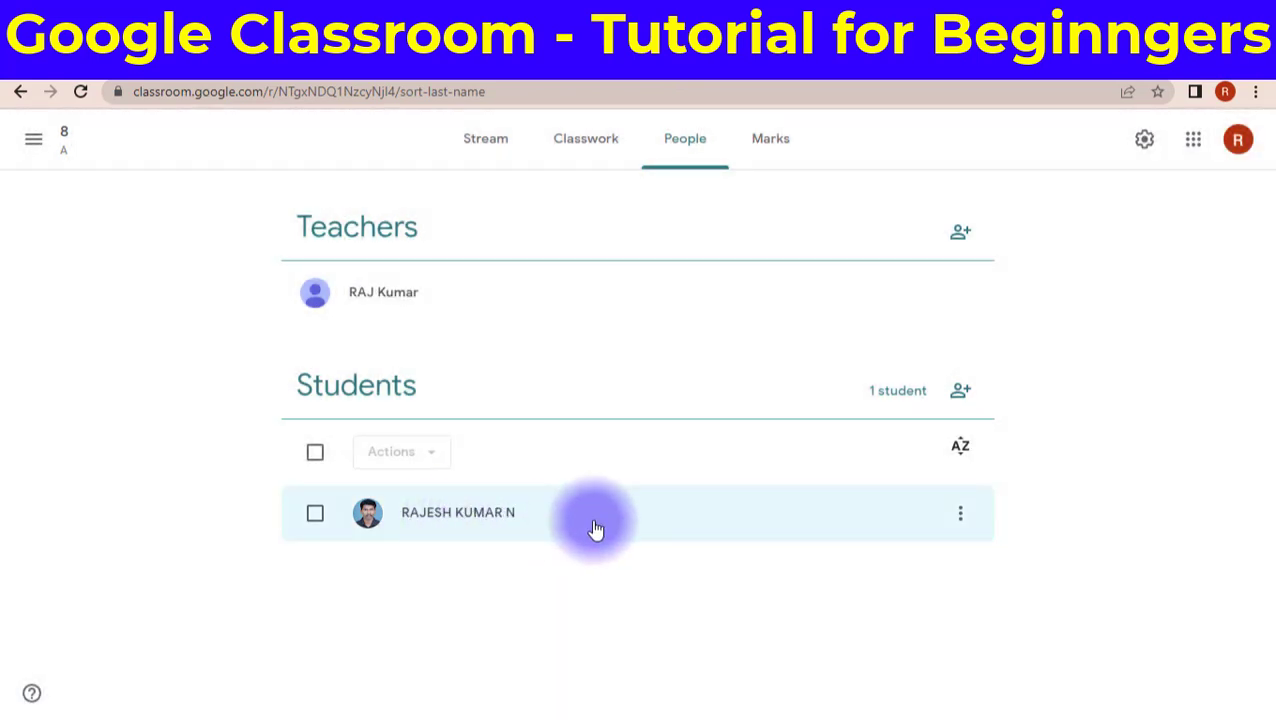
left_click(482, 140)
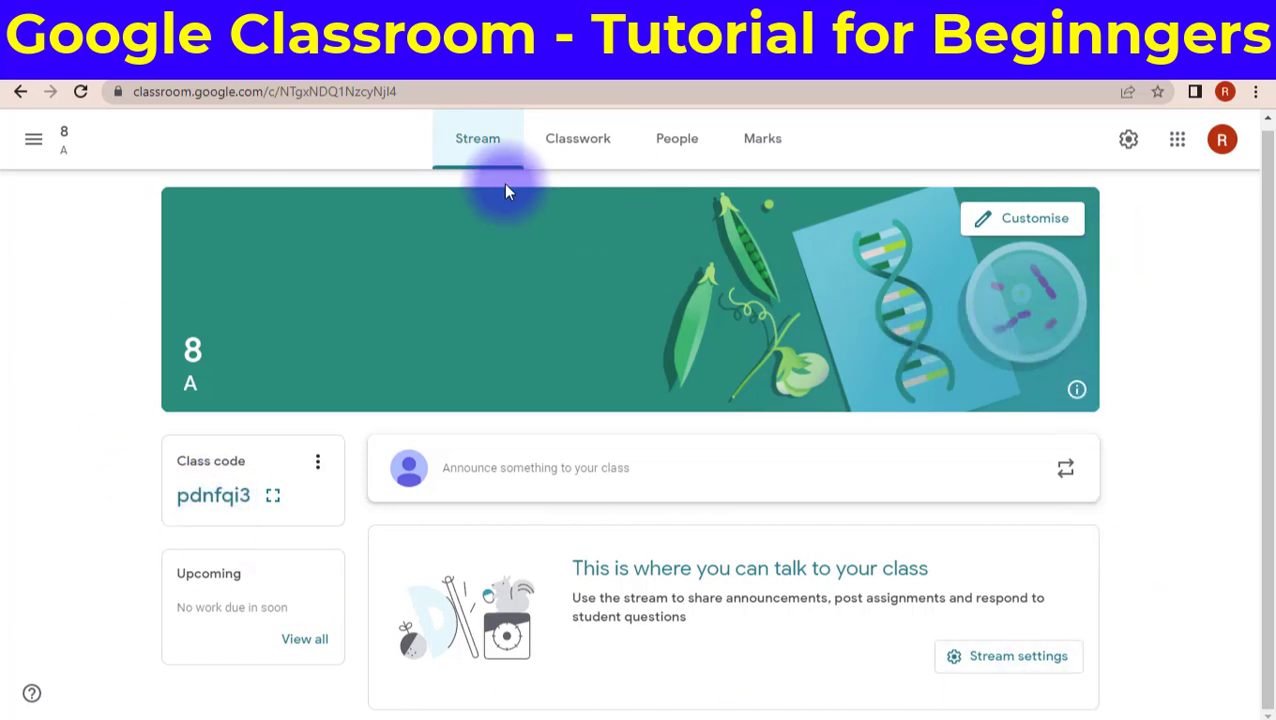
Step: Start a new assignment in the class's classwork and dismiss the tip on posting now or planning ahead
left_click(581, 148)
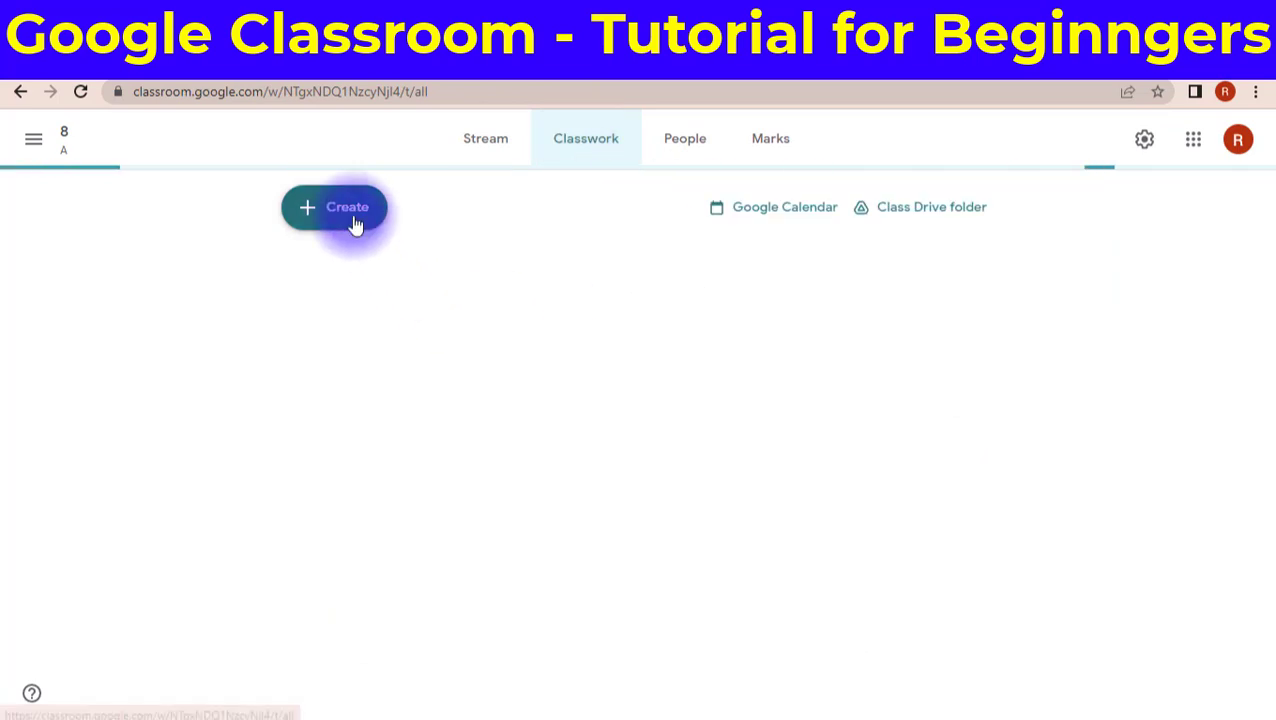
left_click(344, 218)
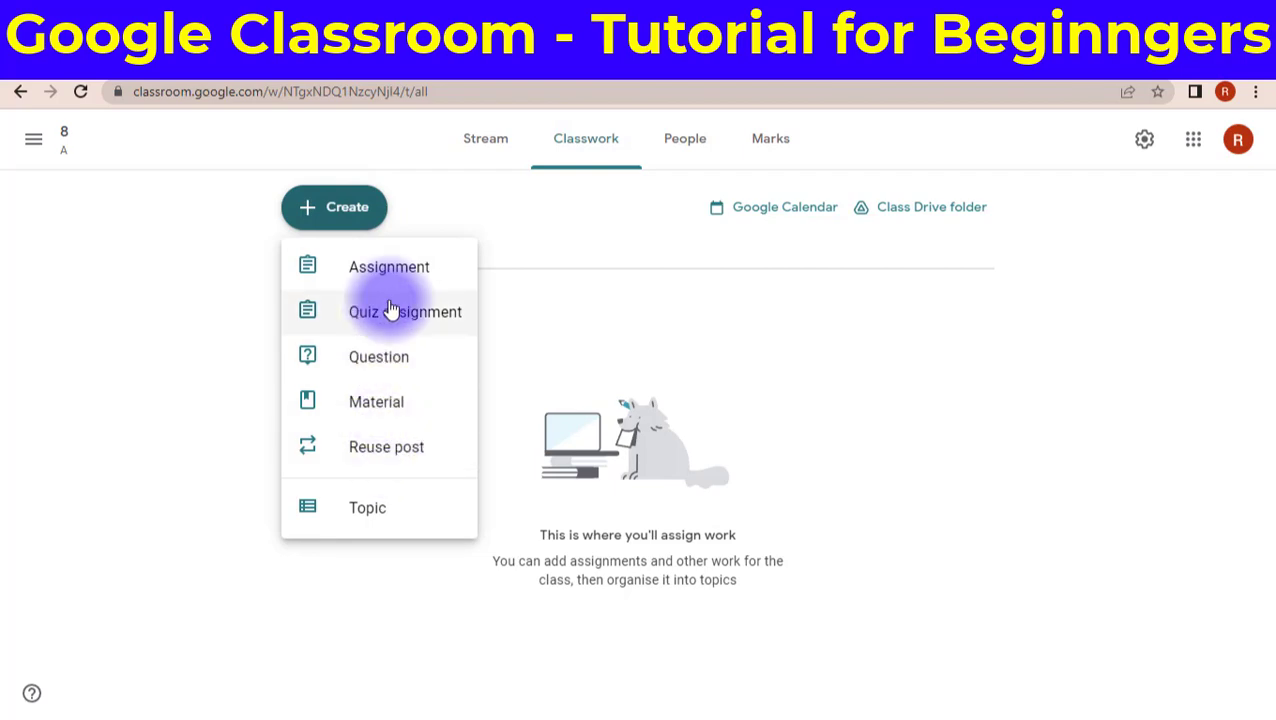
left_click(403, 269)
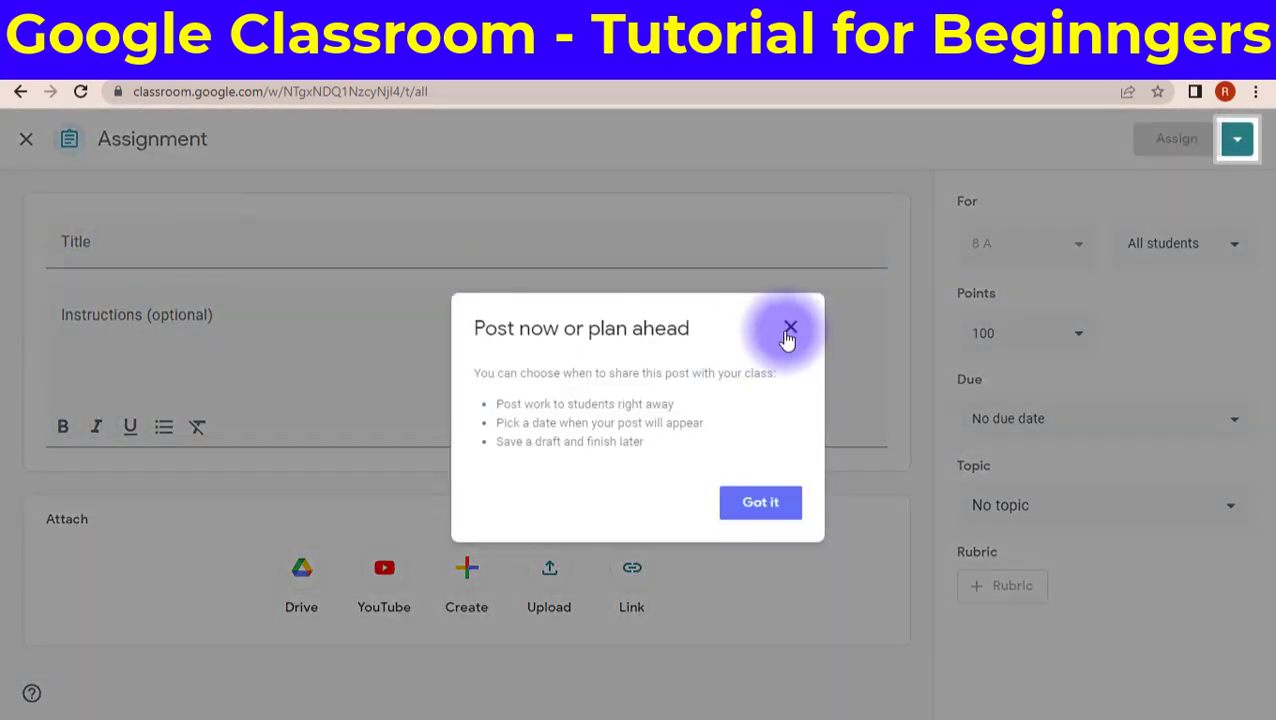
left_click(790, 327)
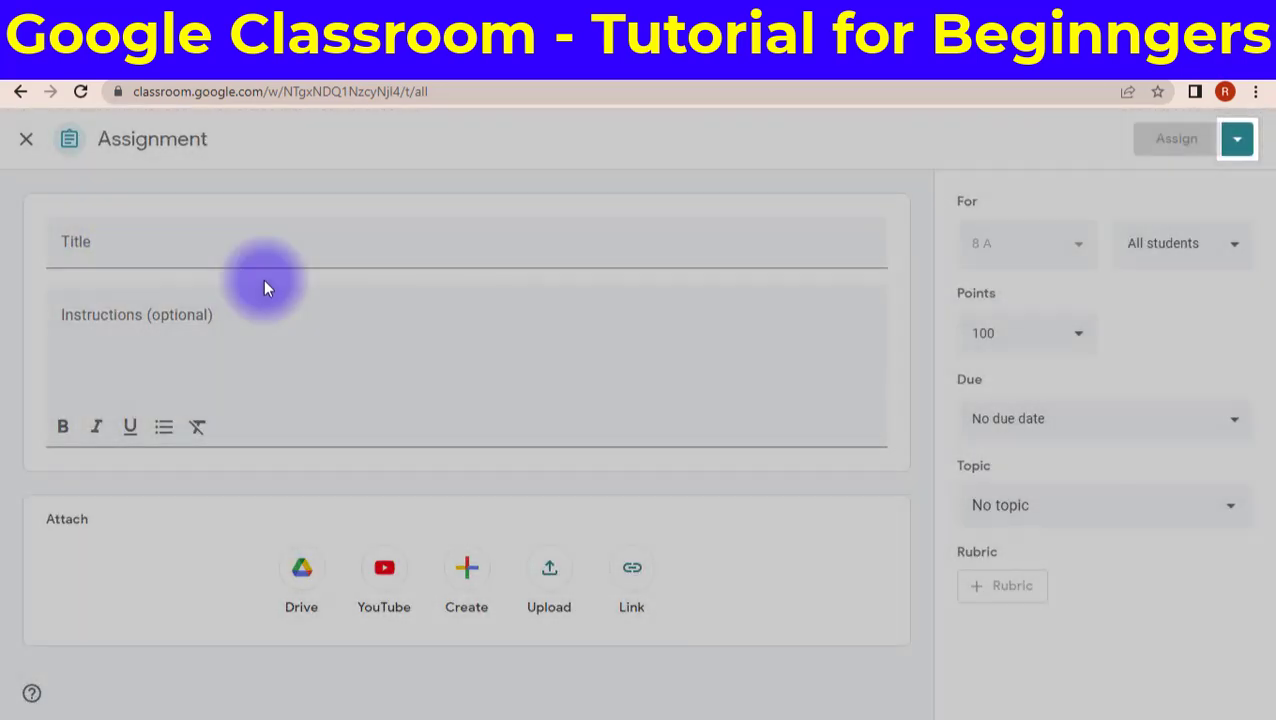
Step: Title the assignment PLANT NAMES and enter the instructions "write 30 plants name"
left_click(249, 252)
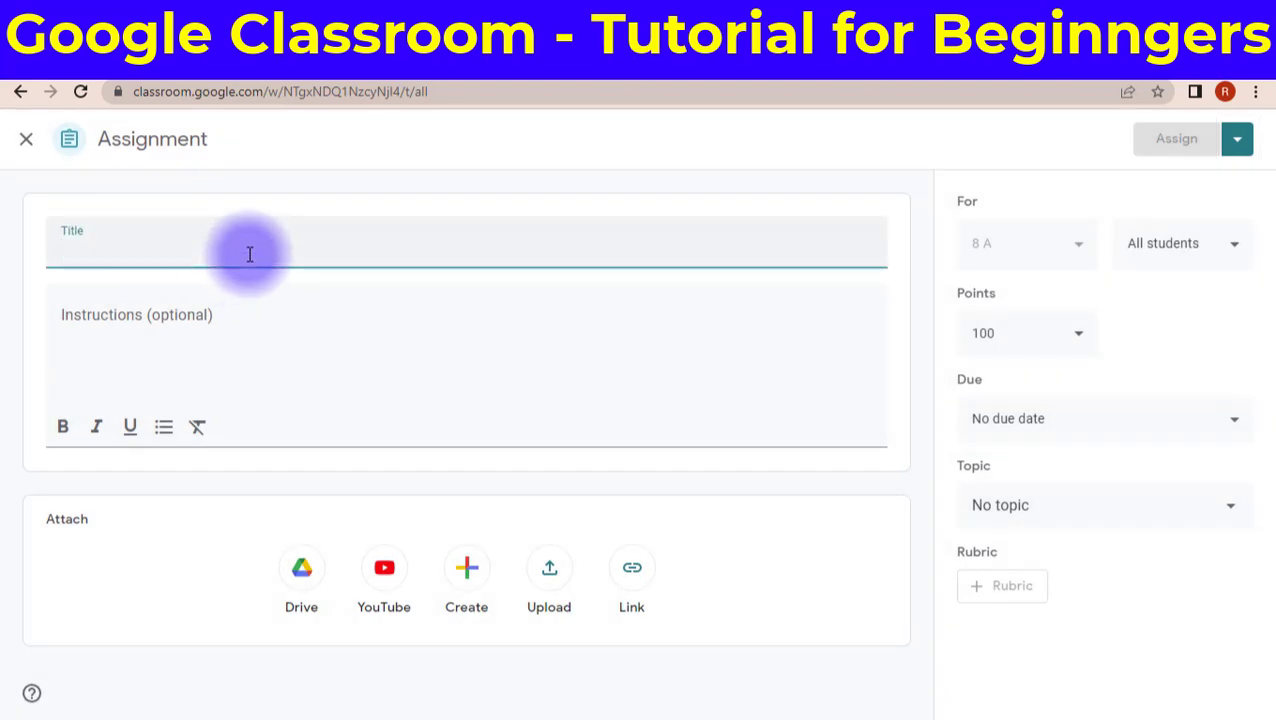
type("PLANT NAMW")
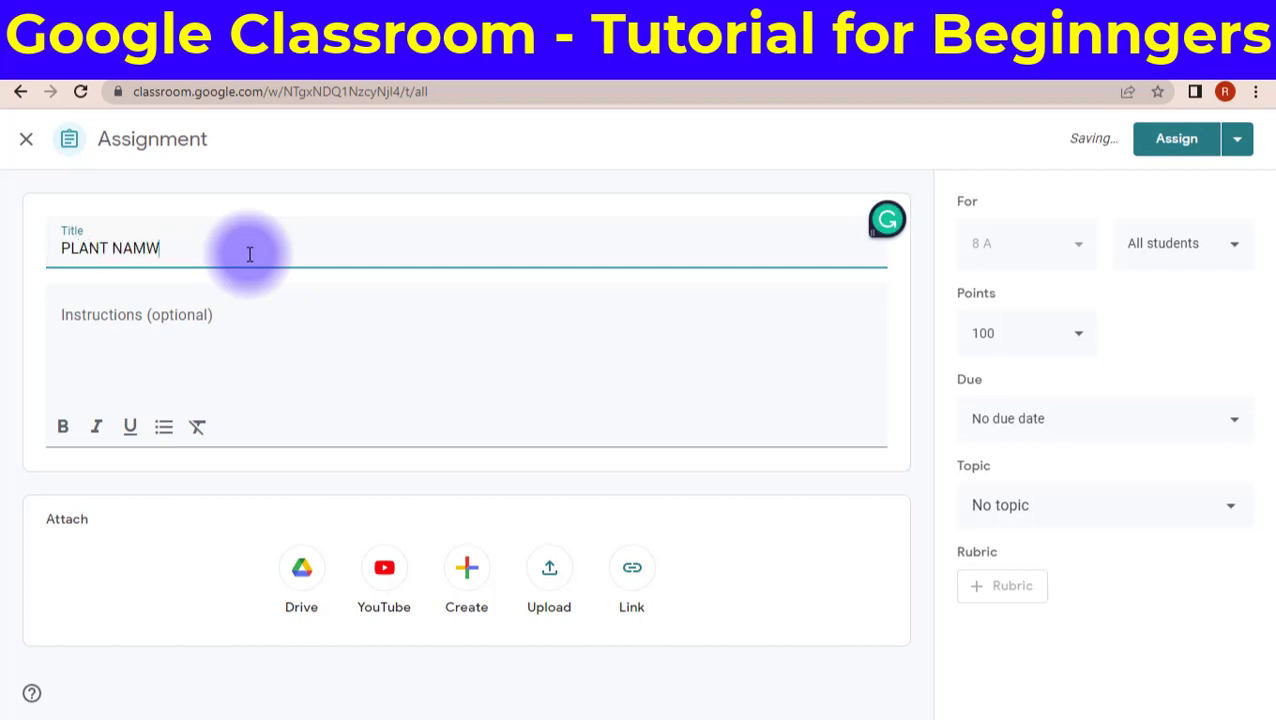
key("BackSpace")
type("ES")
left_click(266, 339)
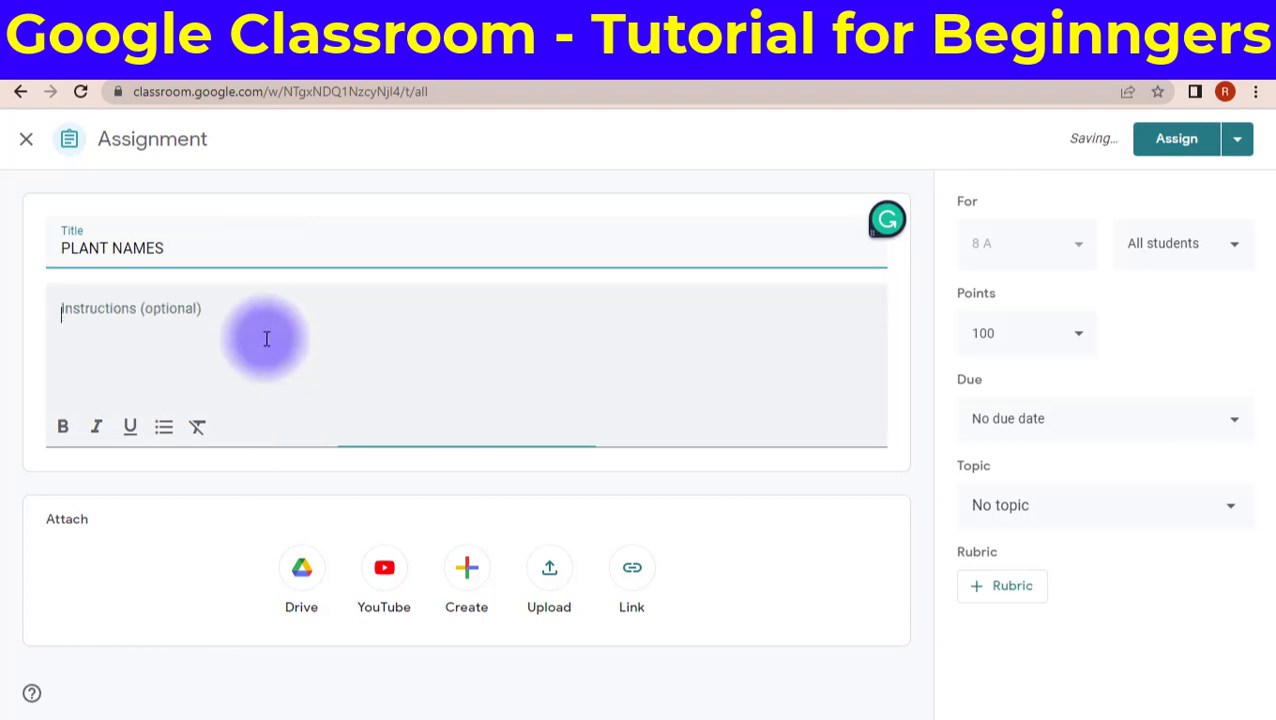
type("write 30")
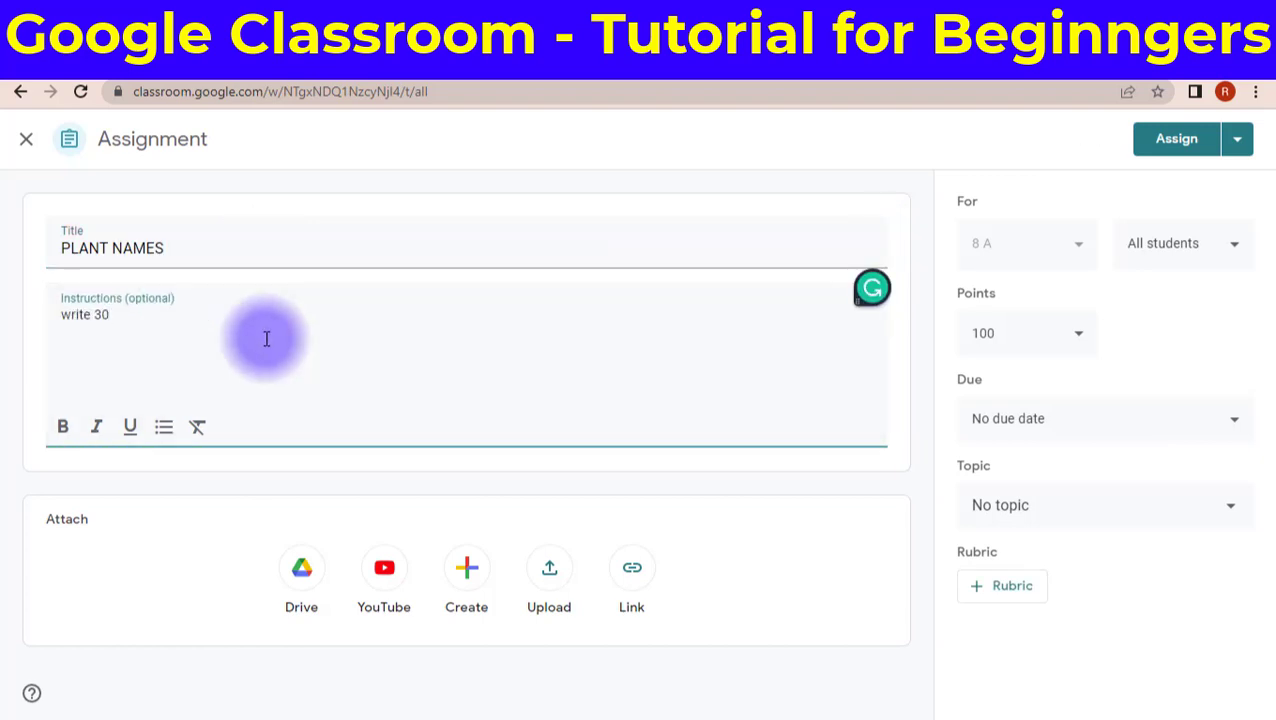
type(" plants name")
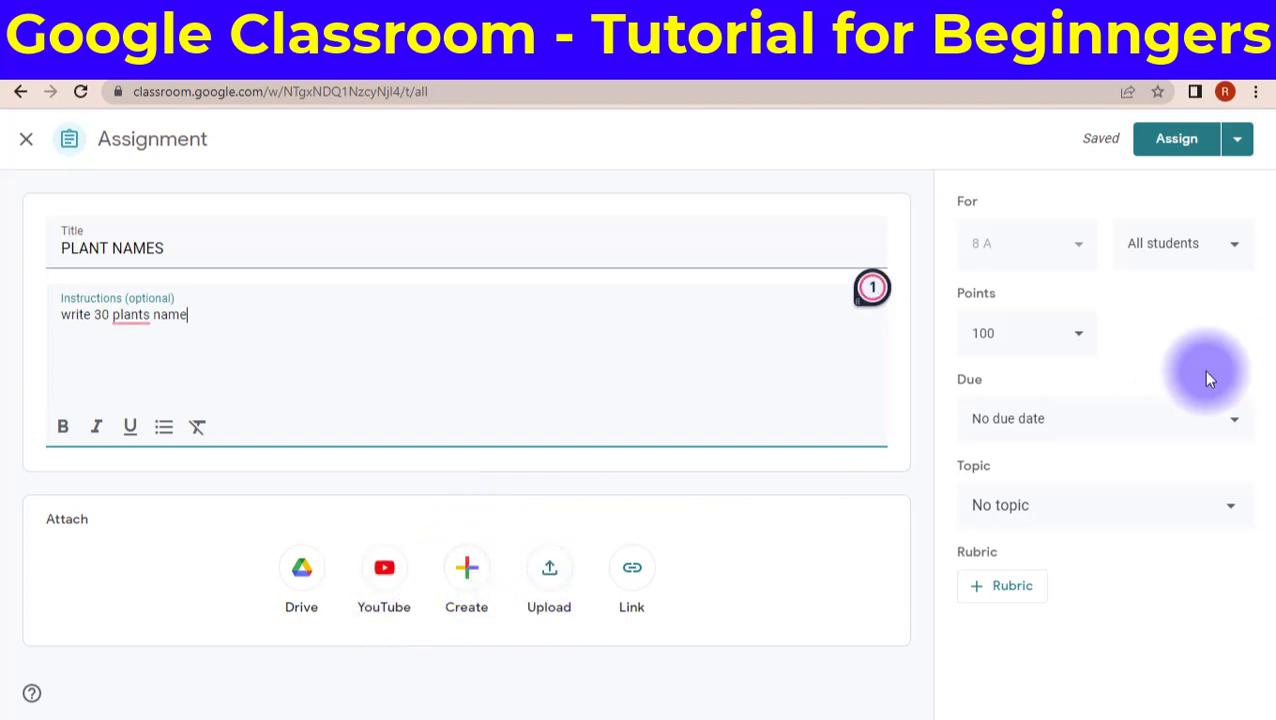
Step: Set the assignment's due date to 6 Jan 2023 with a due time of 23:59
left_click(1166, 426)
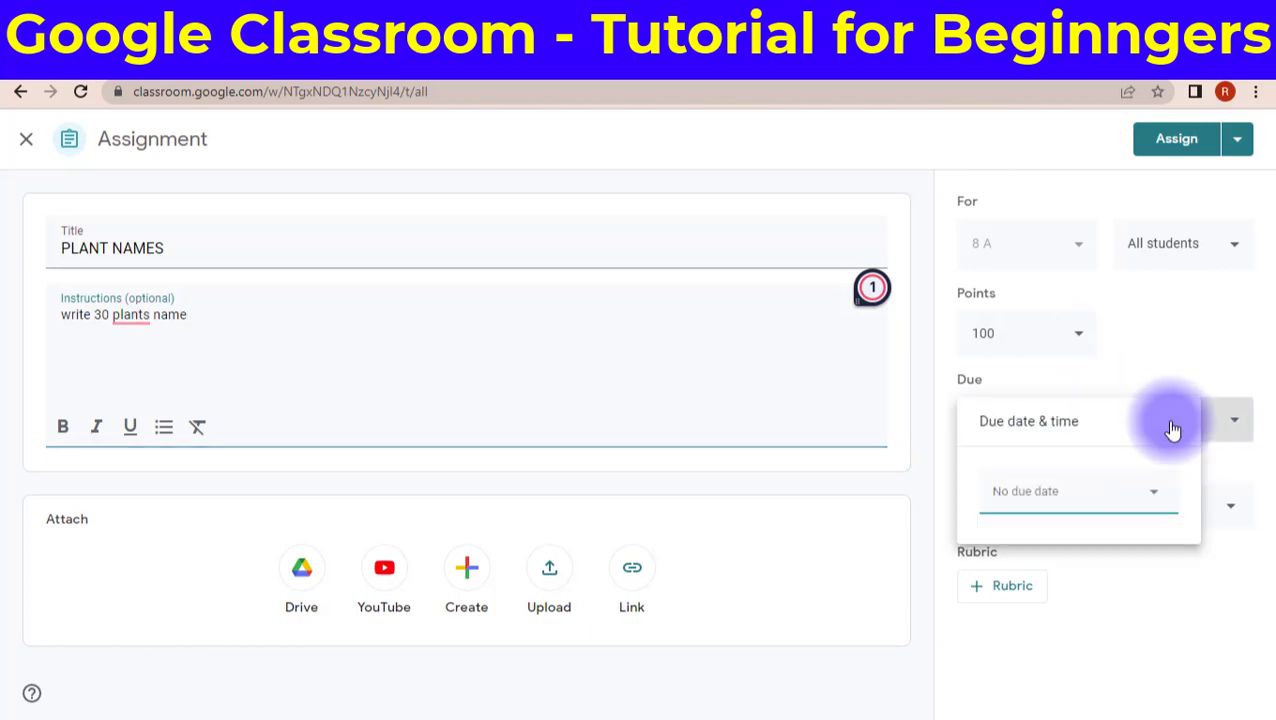
left_click(1059, 500)
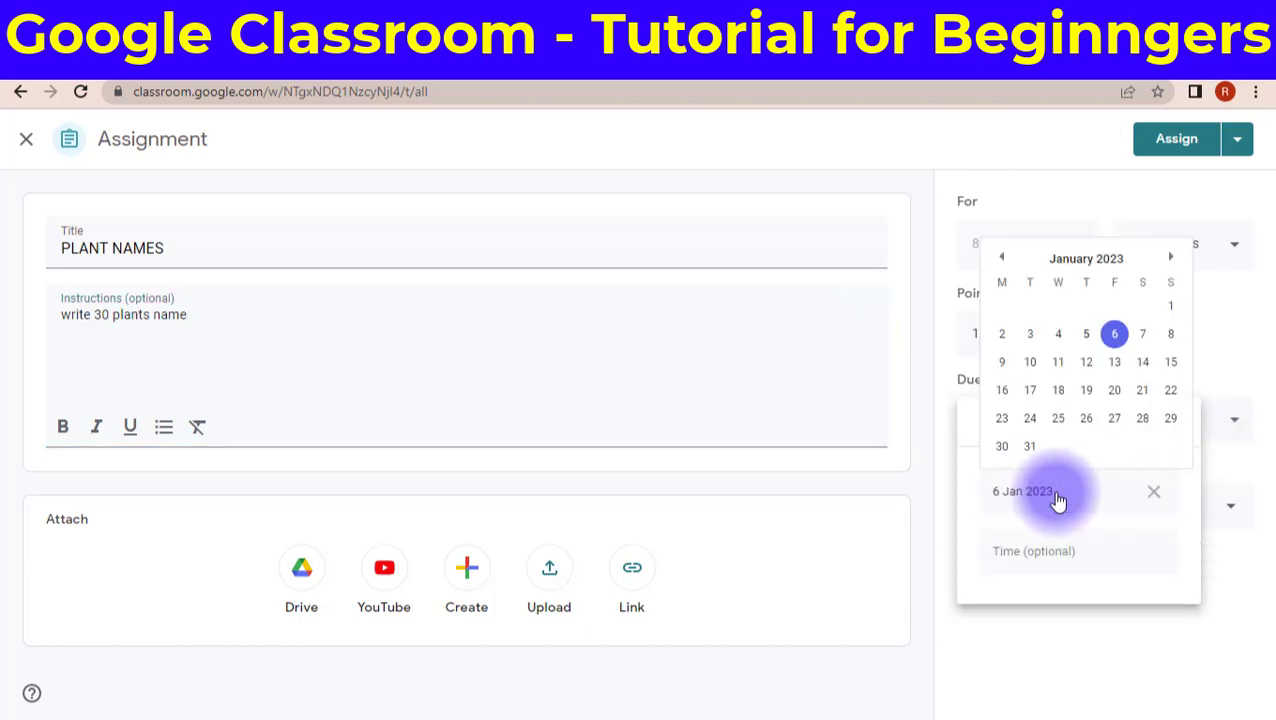
left_click(1116, 337)
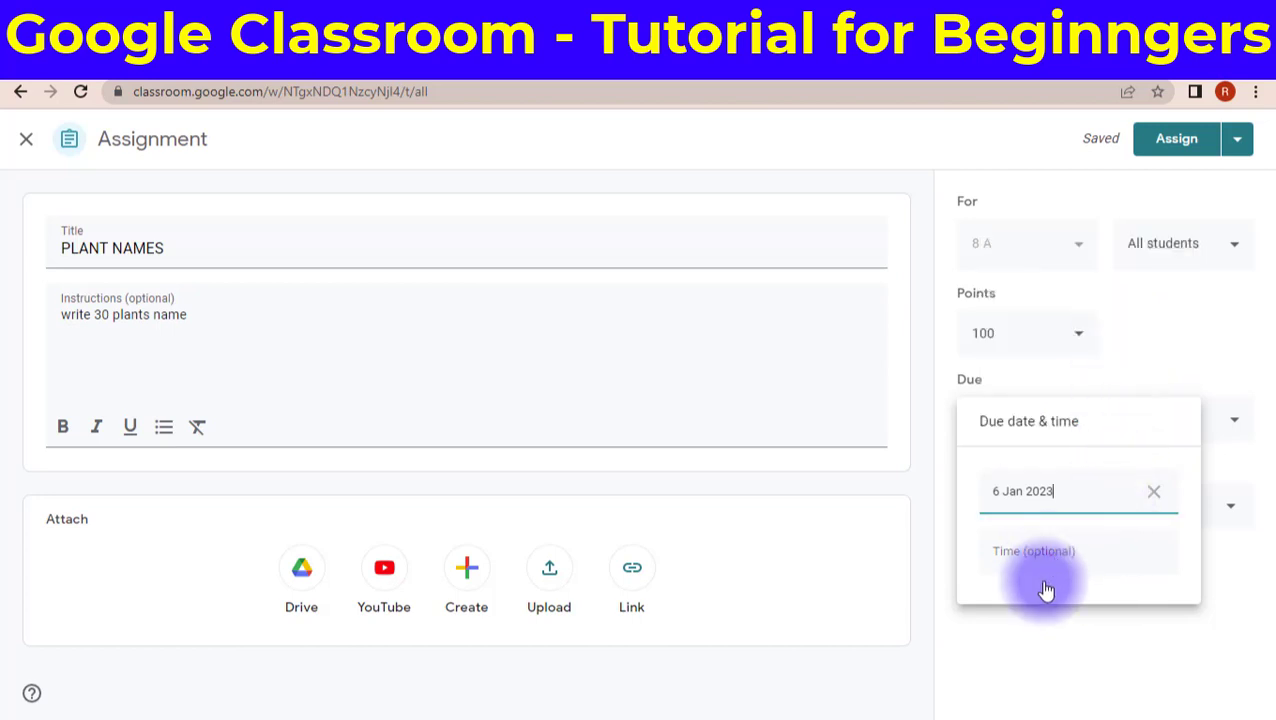
left_click(1089, 557)
left_click(1099, 630)
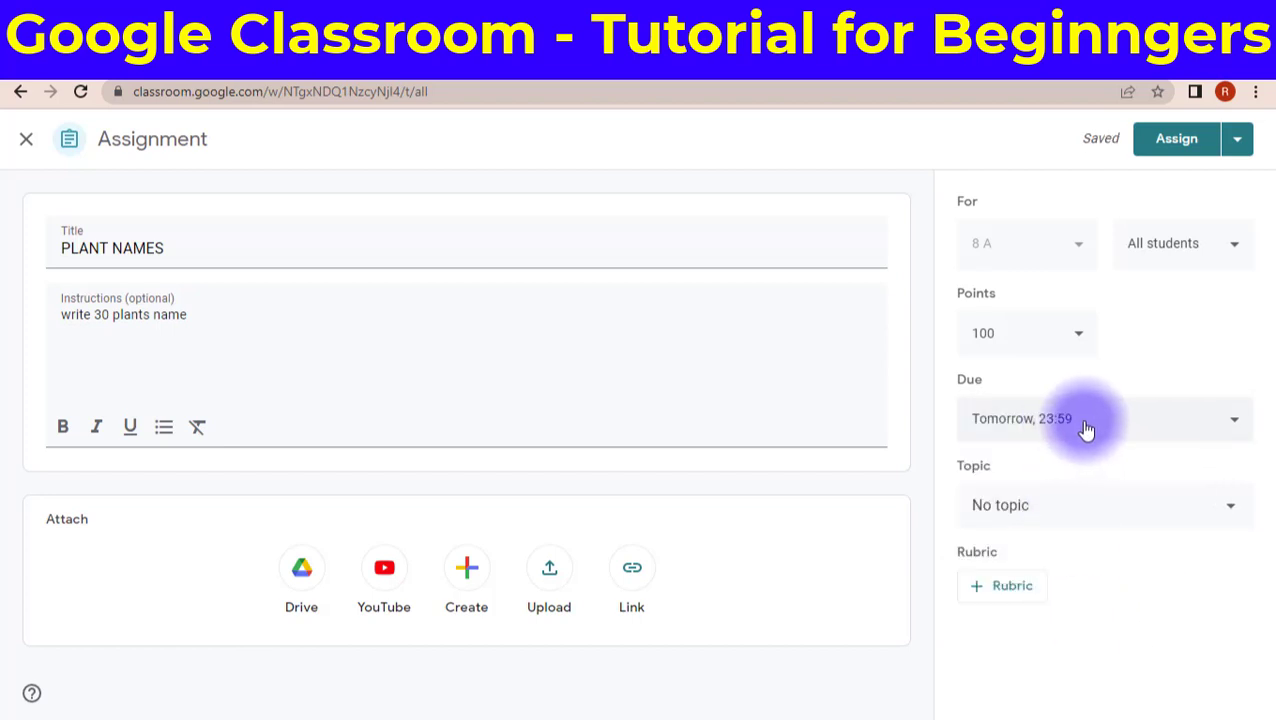
Step: Create a new topic named botany for the assignment
left_click(1100, 518)
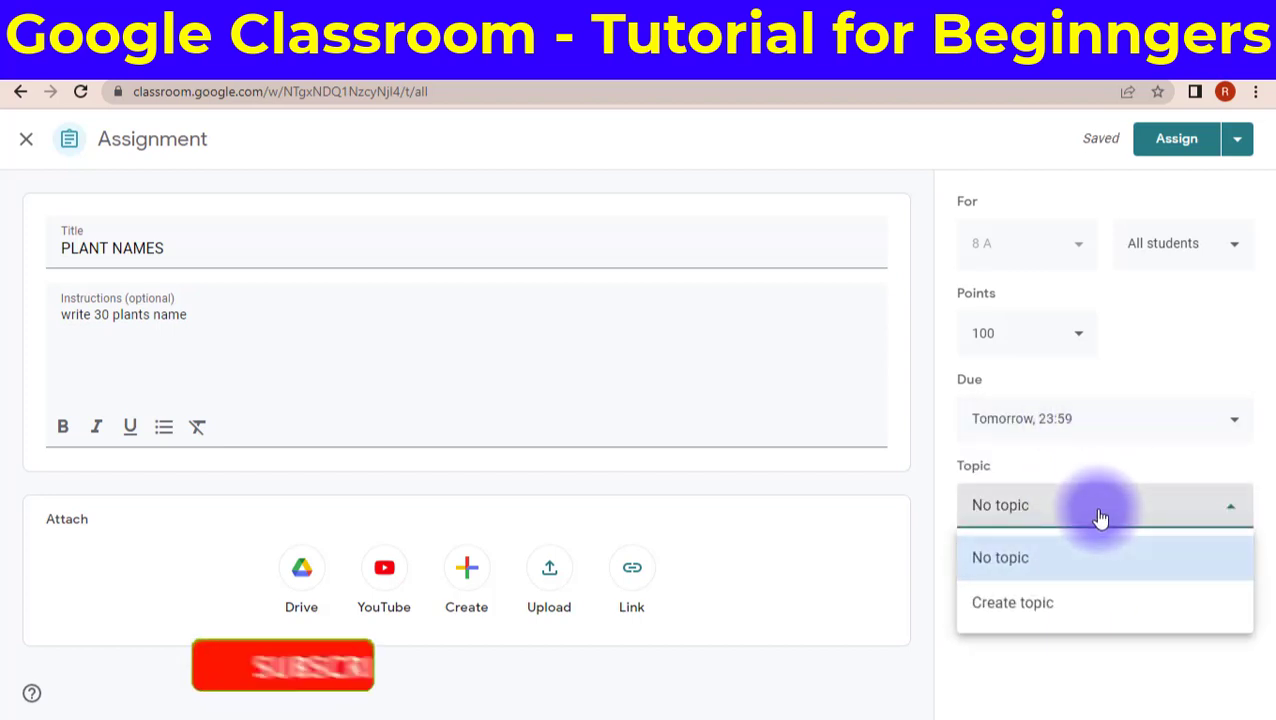
left_click(1075, 606)
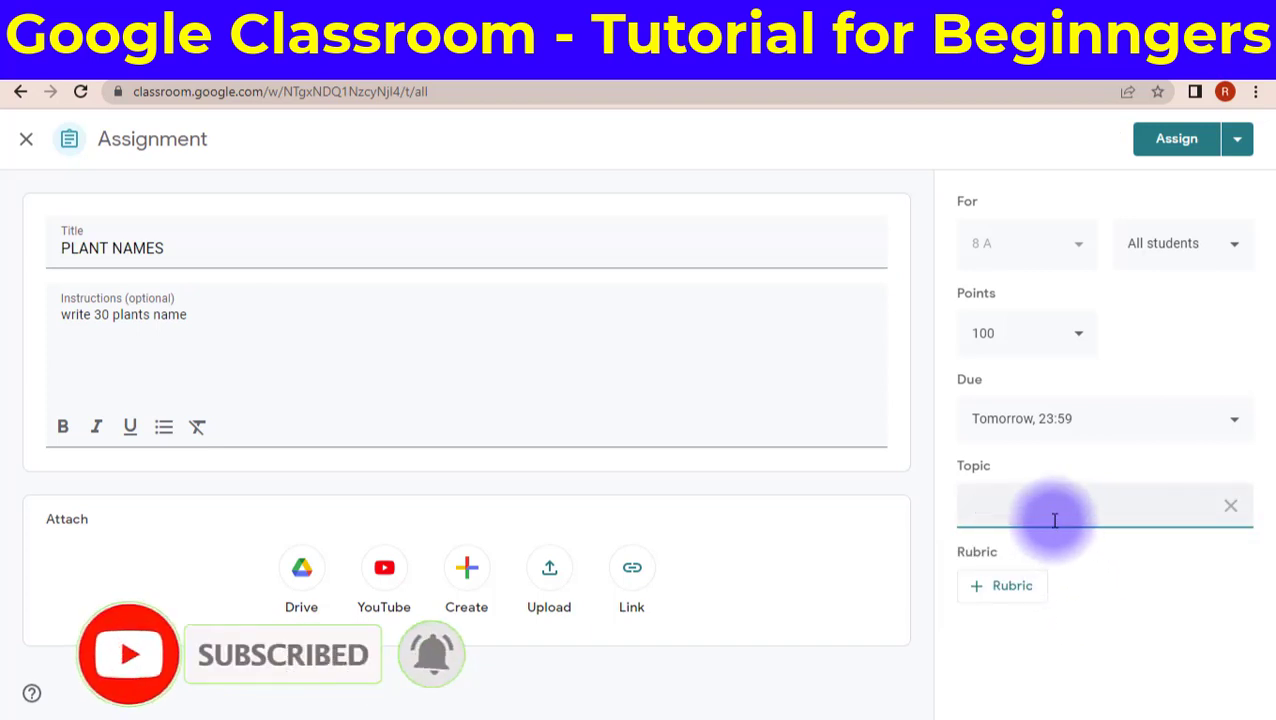
type("ot")
Step: Change the assignment's due date to 8 Jan 2023 and assign it to the class
left_click(1100, 418)
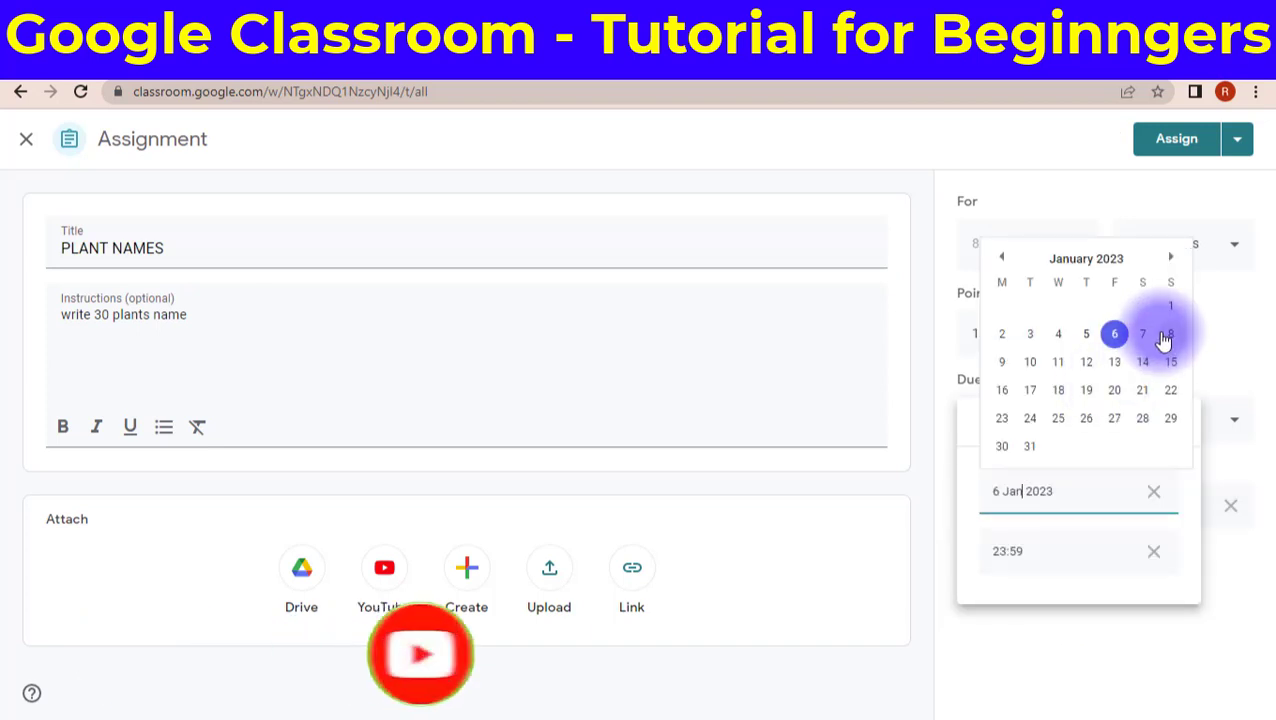
left_click(1165, 338)
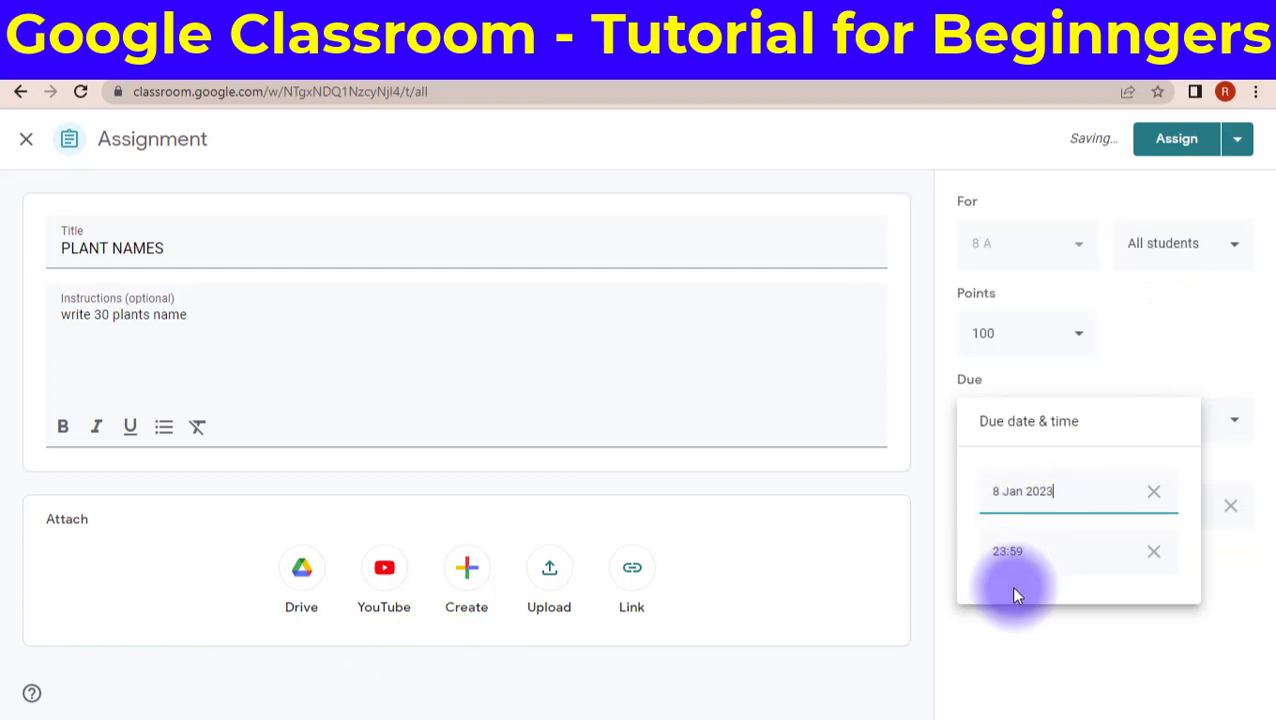
left_click(1022, 650)
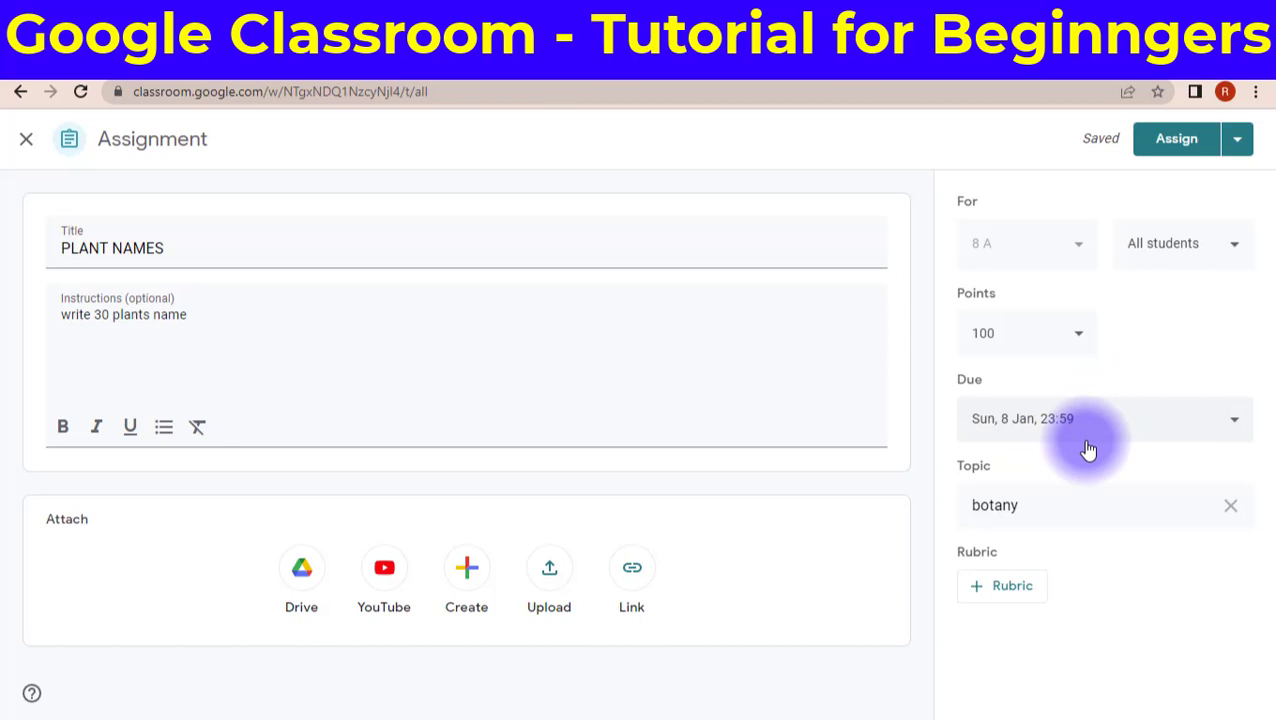
left_click(1164, 142)
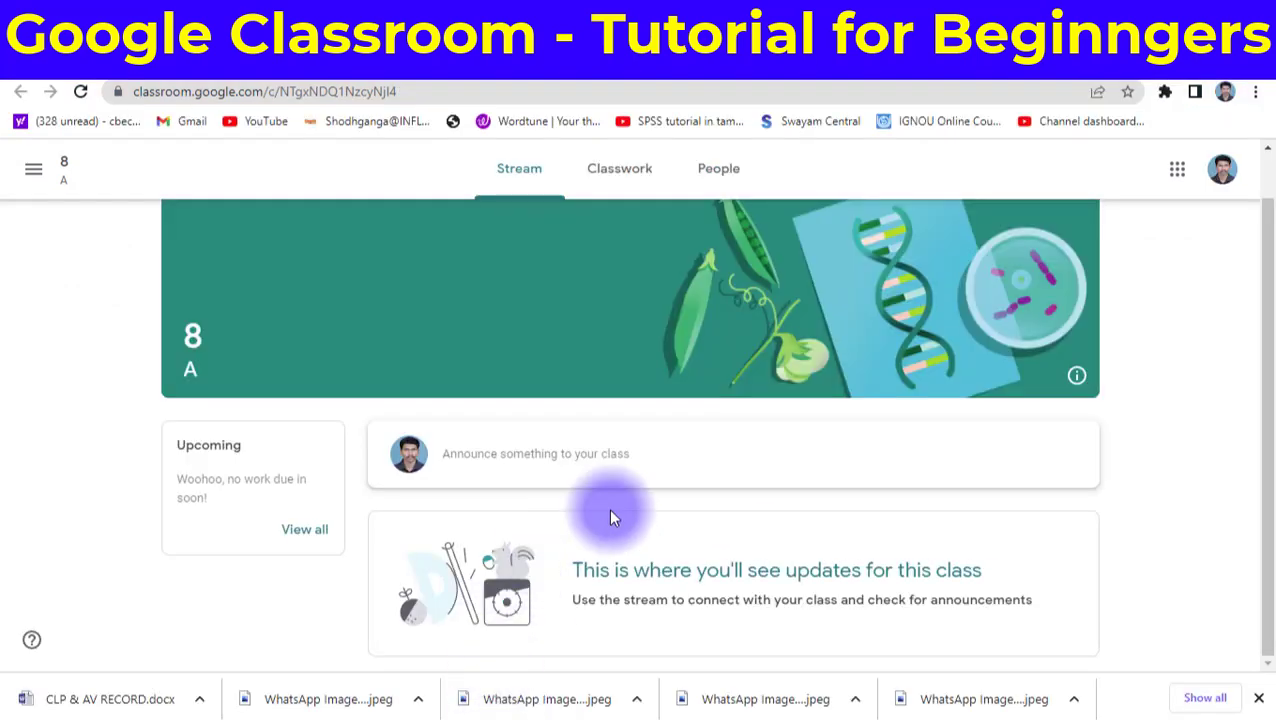
Step: Reload the class in the student's account, open the PLANT NAMES assignment and dismiss the tip on adding files
left_click(80, 92)
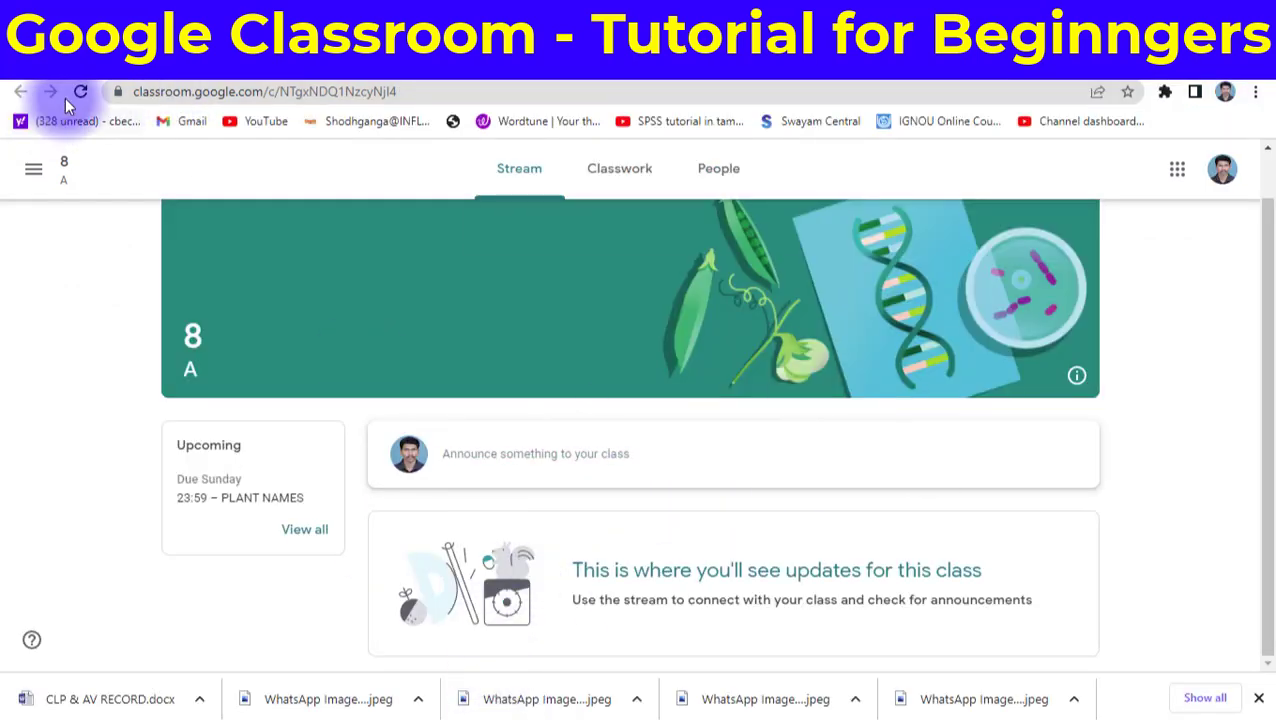
left_click(80, 92)
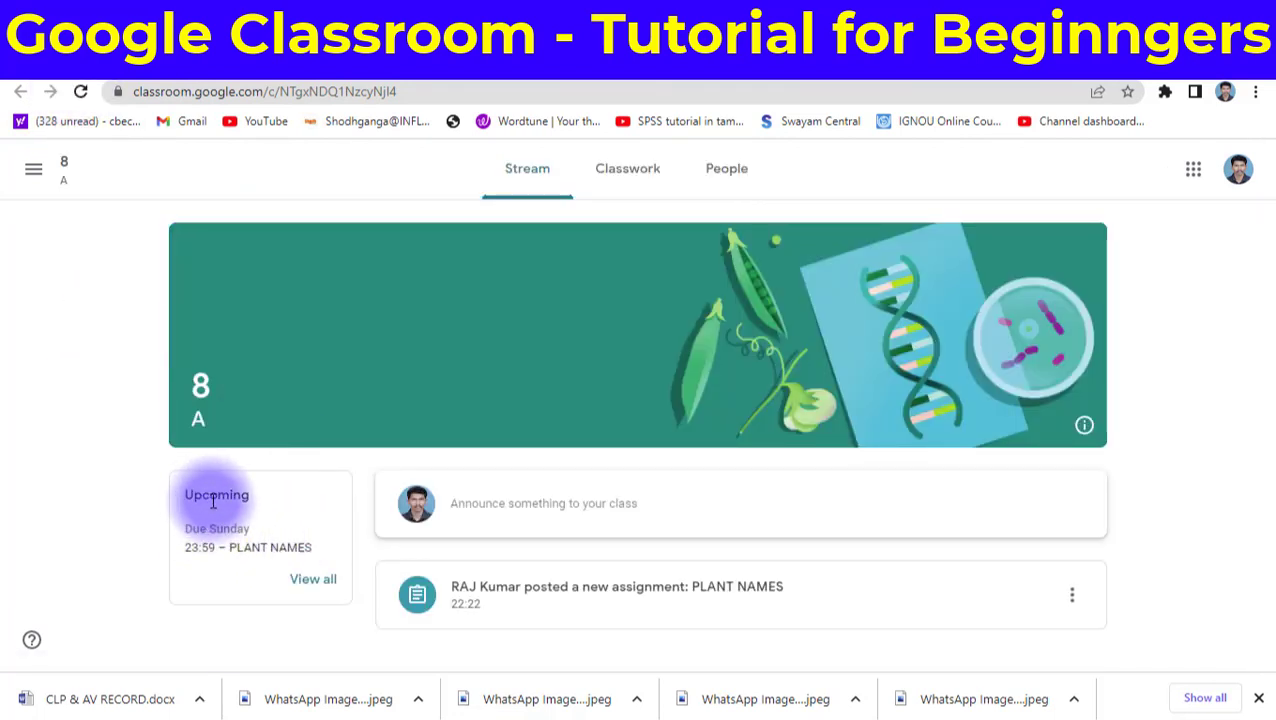
left_click(256, 548)
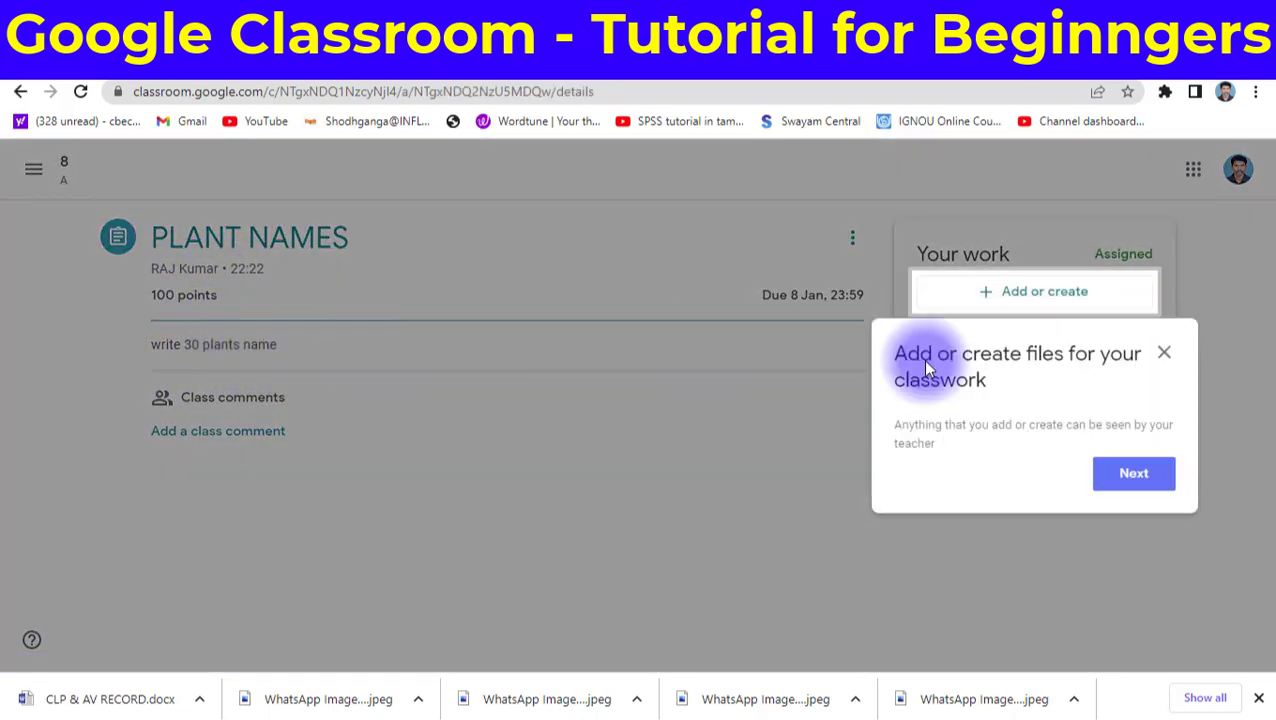
left_click(1164, 354)
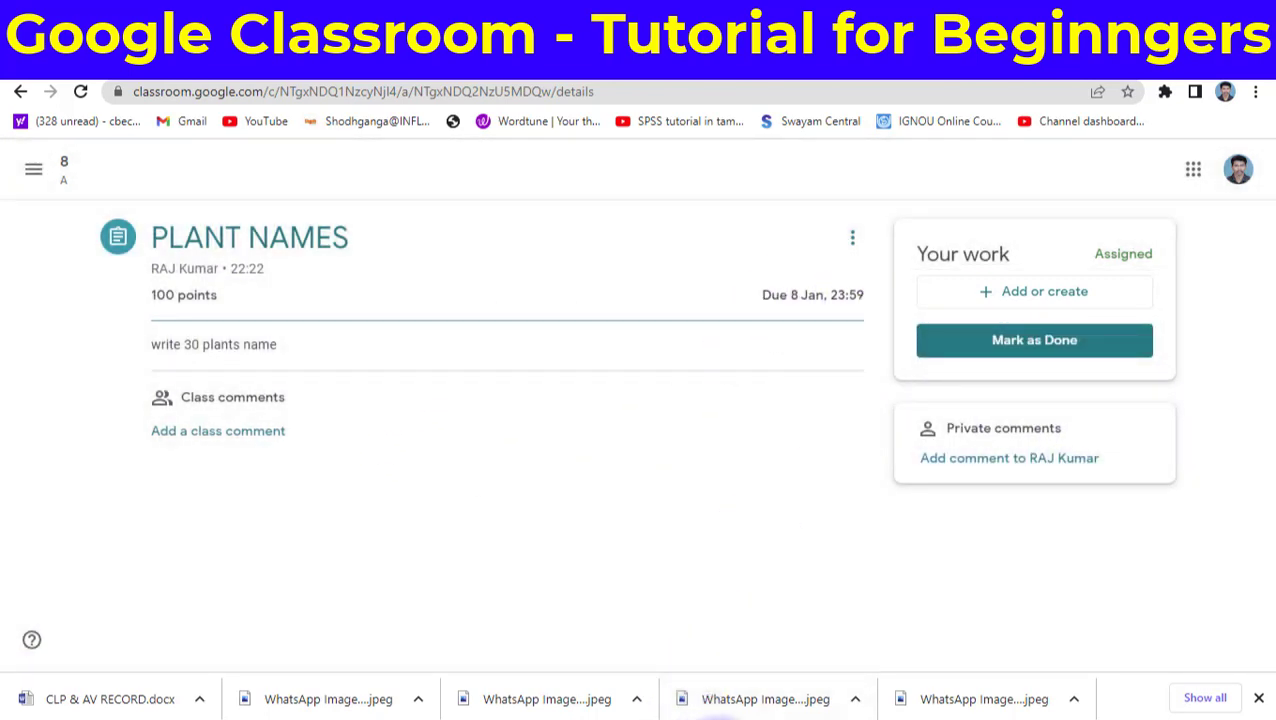
Step: Switch to the teacher's account and view the class's people list and marks, dismissing the marking-system tip
left_click(669, 716)
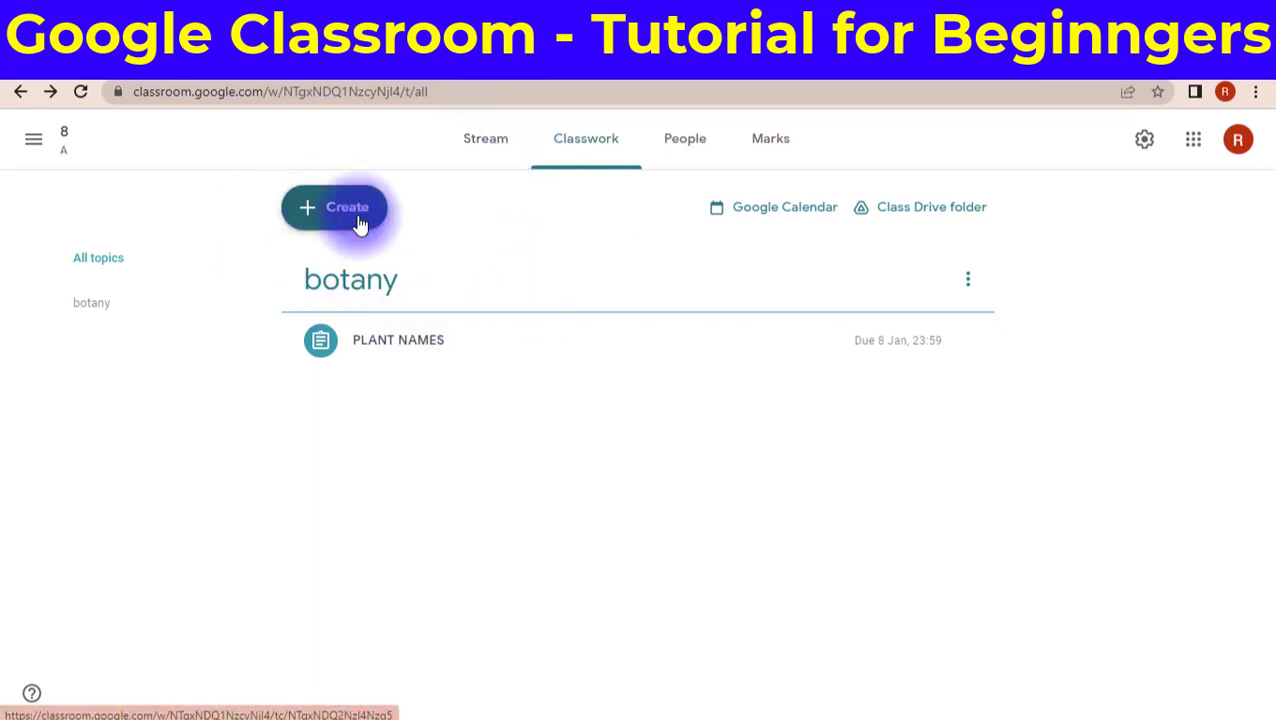
left_click(682, 148)
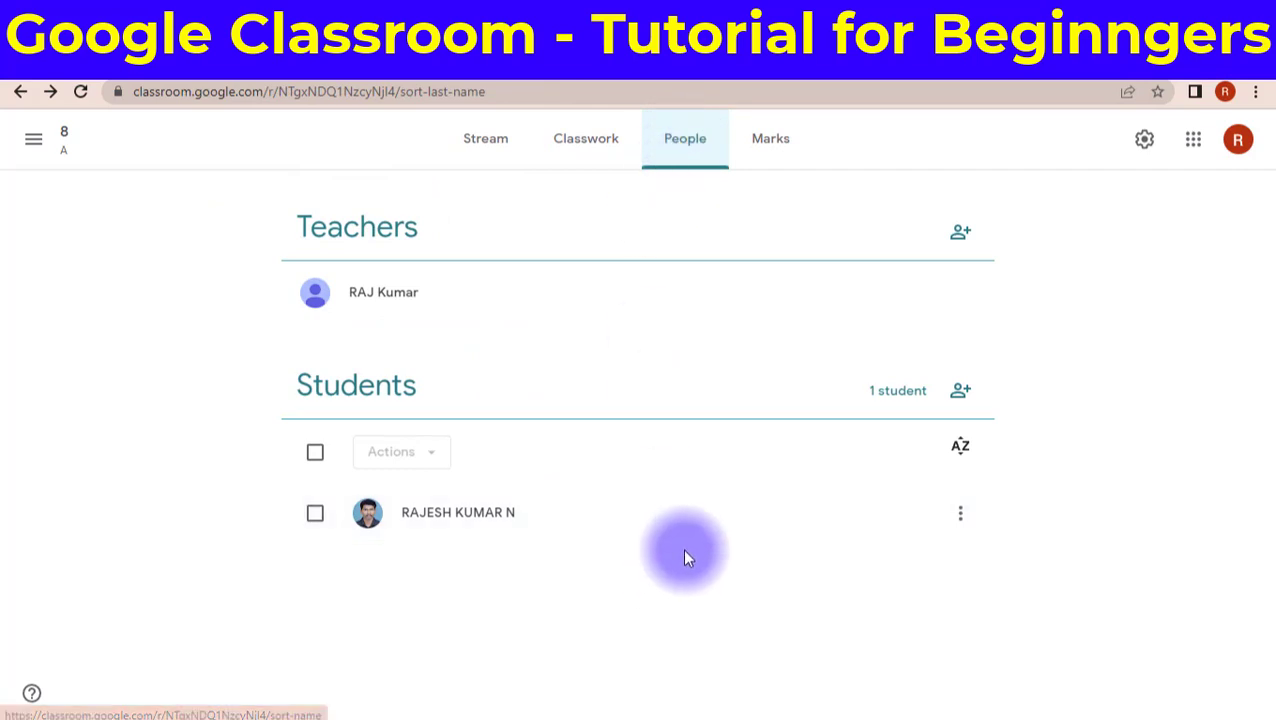
left_click(770, 145)
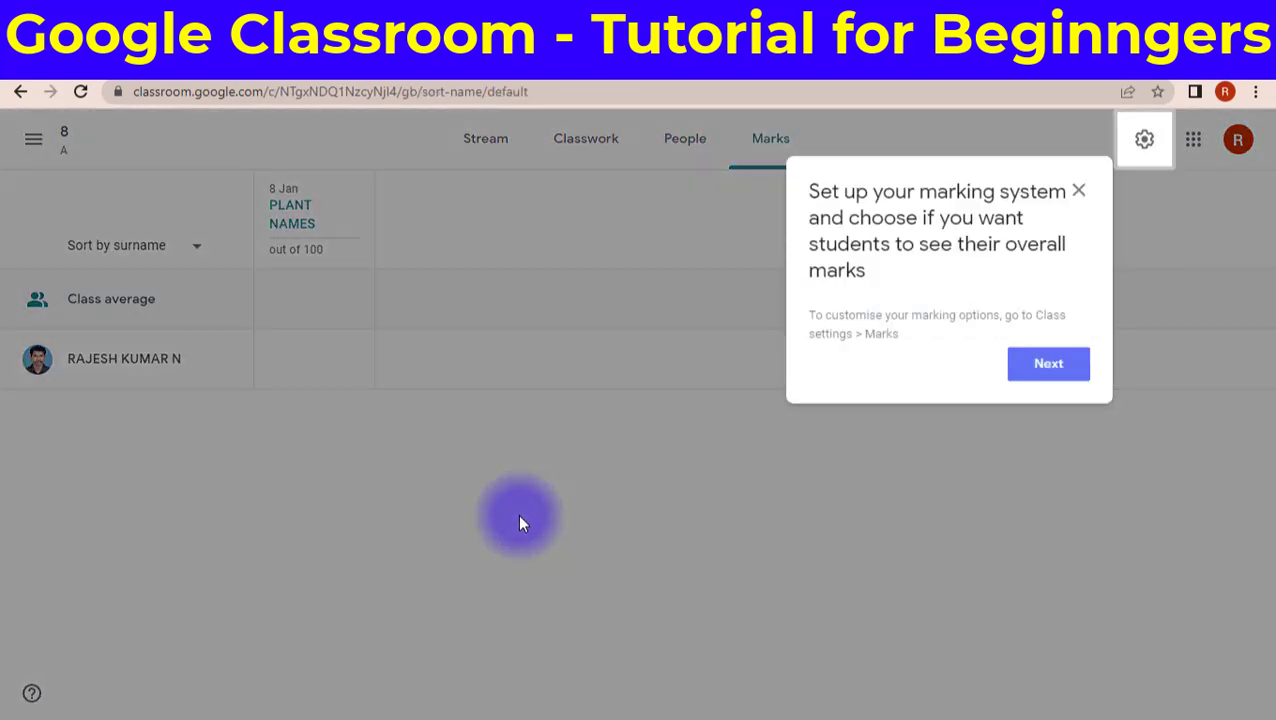
left_click(1078, 192)
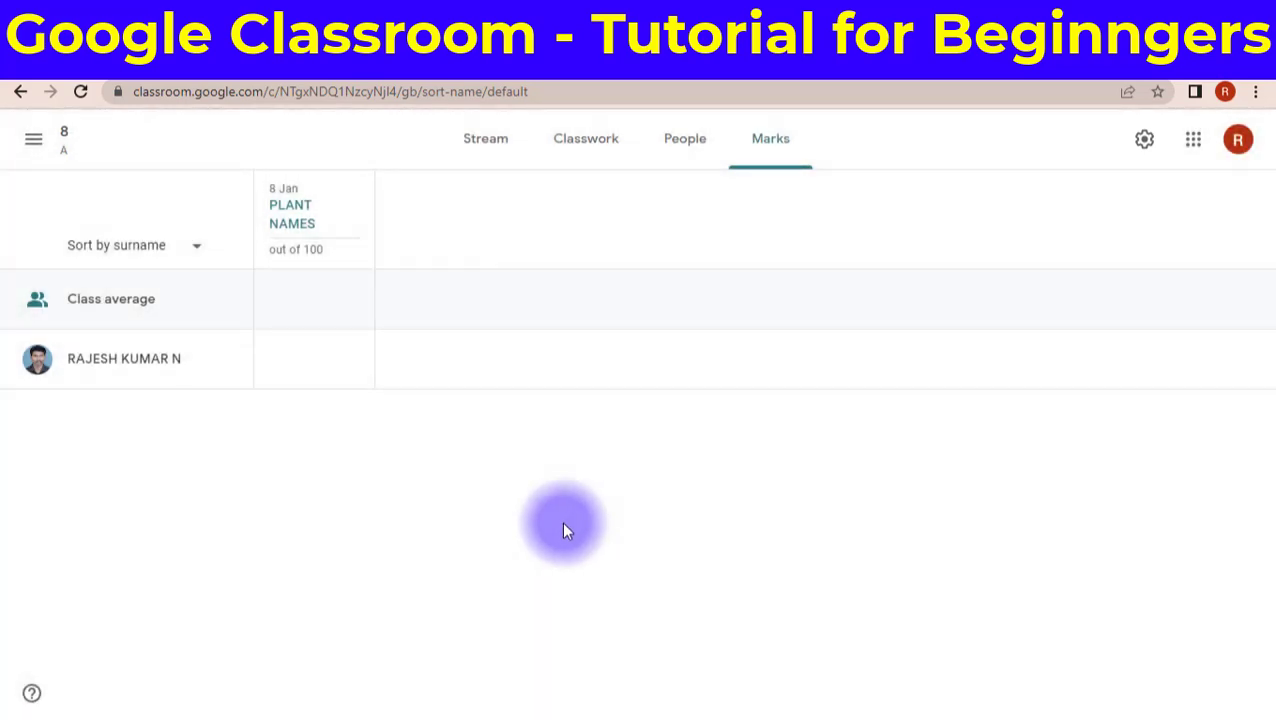
Step: Check the class stream, dismissing the tip on how classwork appears there, and reopen the class's marks
left_click(594, 150)
left_click(508, 148)
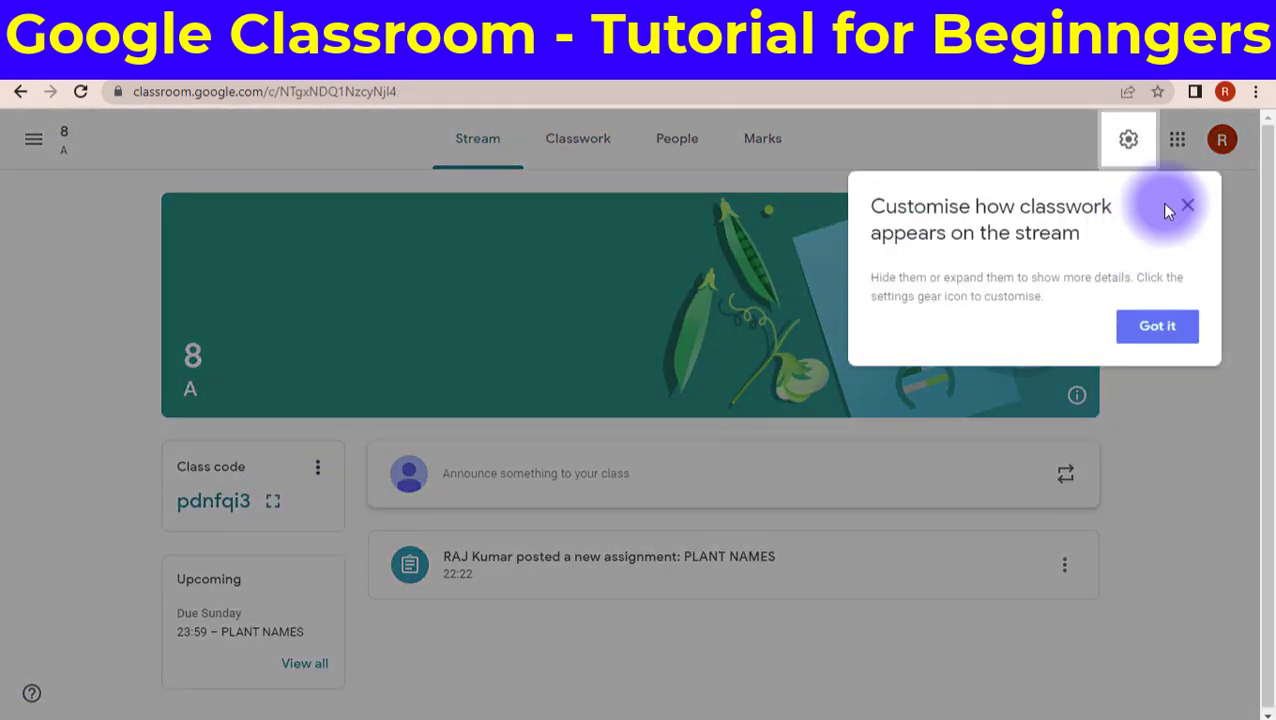
left_click(1187, 206)
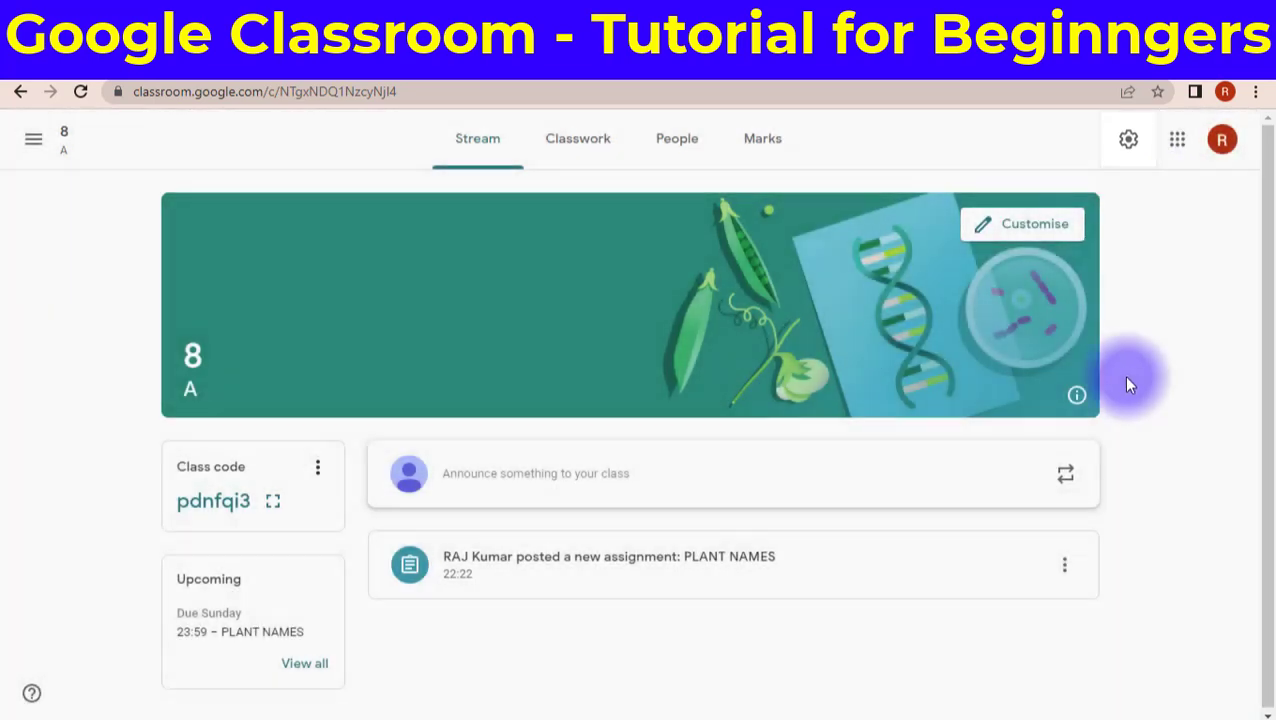
left_click(787, 148)
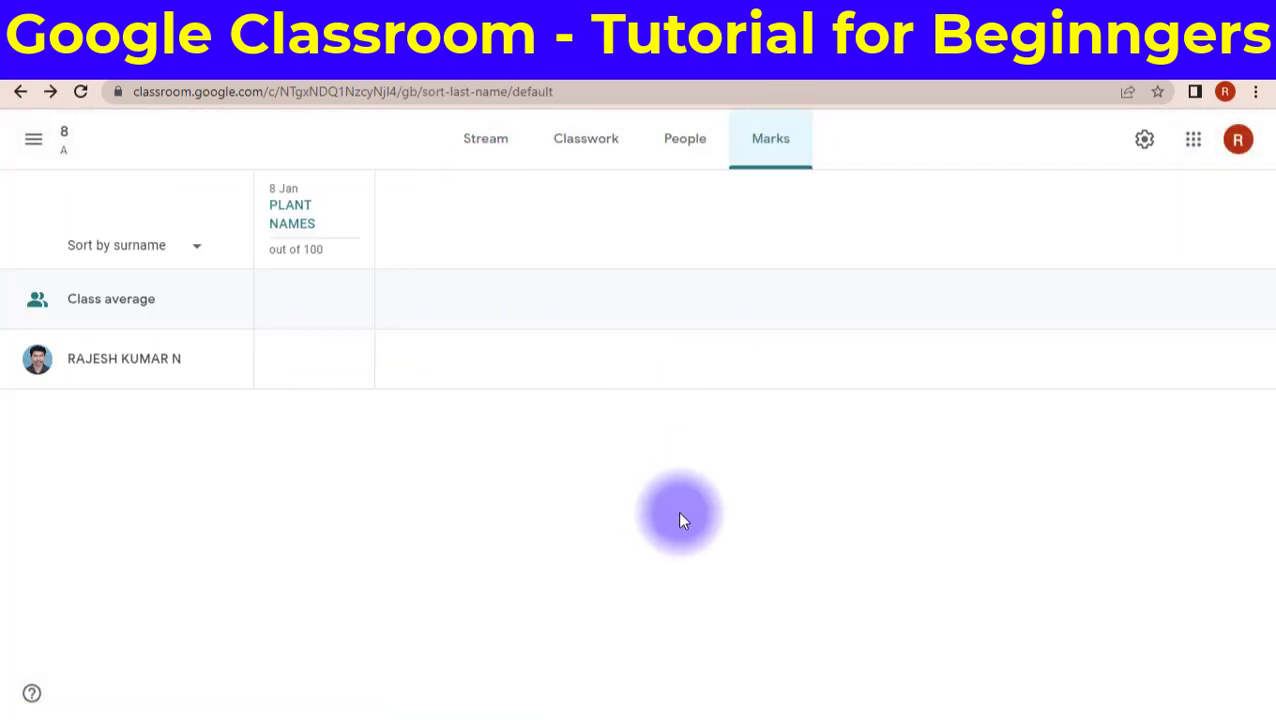